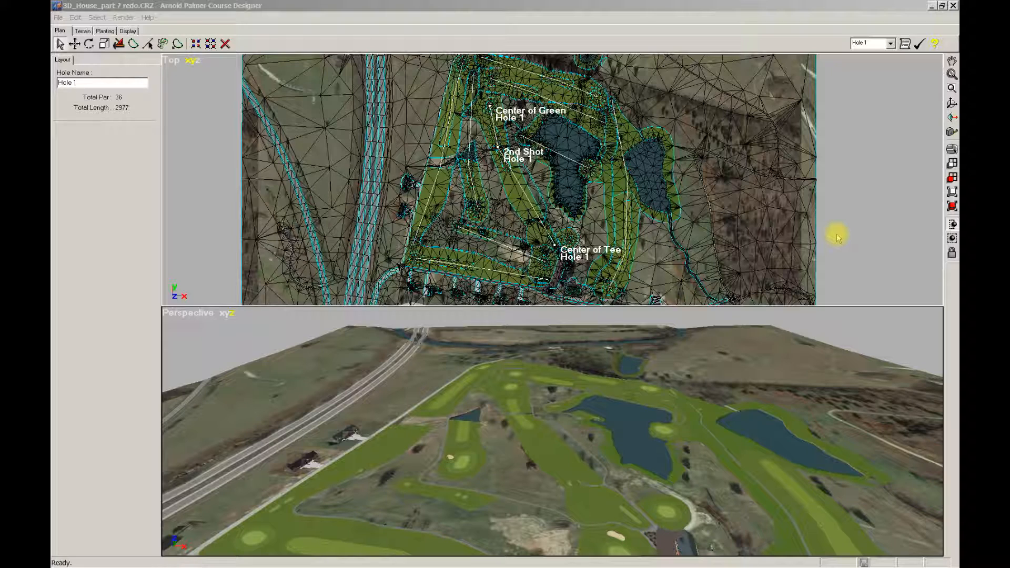
Maximize the Top view and zoom it to the house by its selected vertices, then clear the selection and level the house.
click(864, 180)
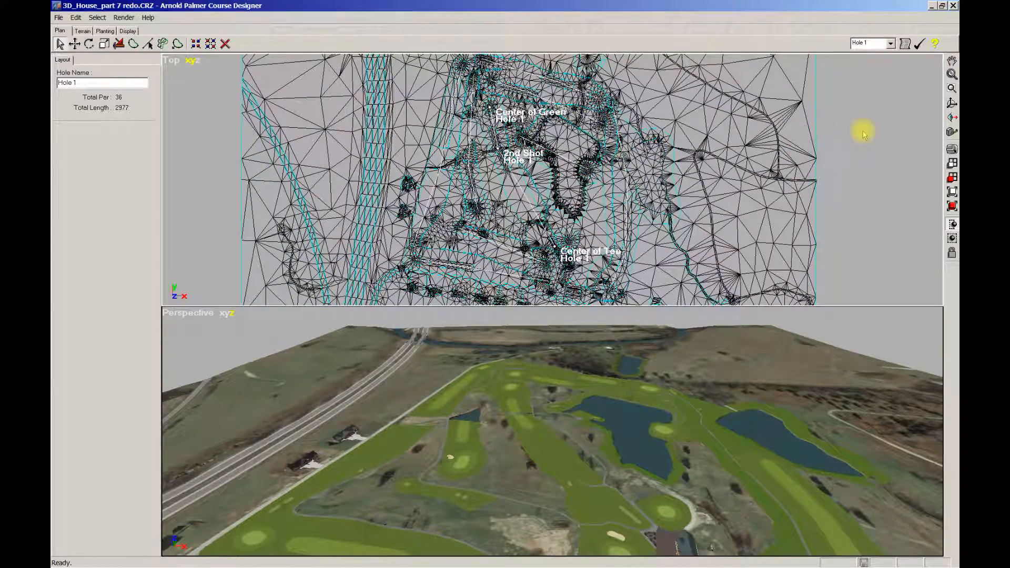
key(w)
middle_drag(830, 134, 641, 169)
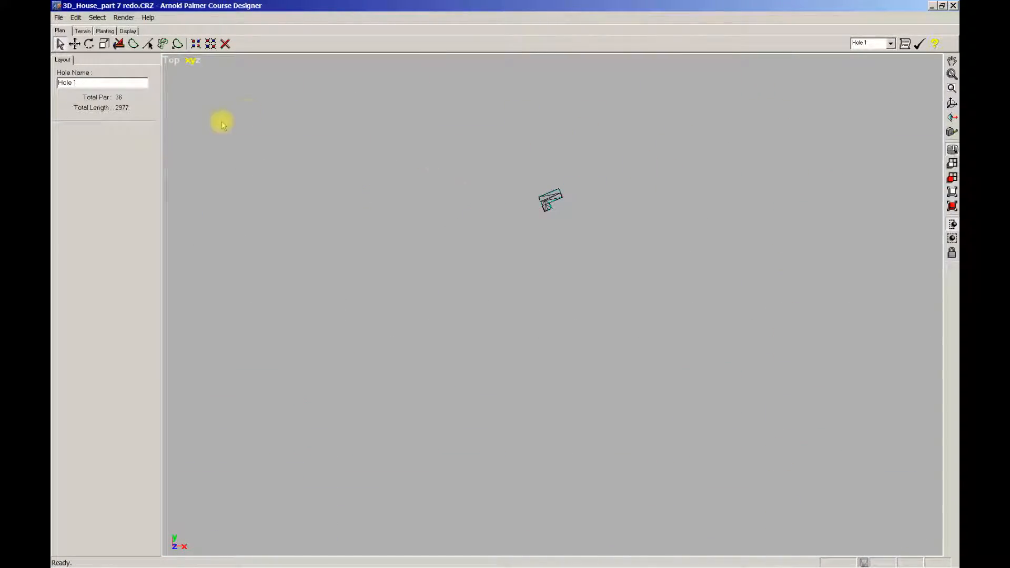
click(83, 31)
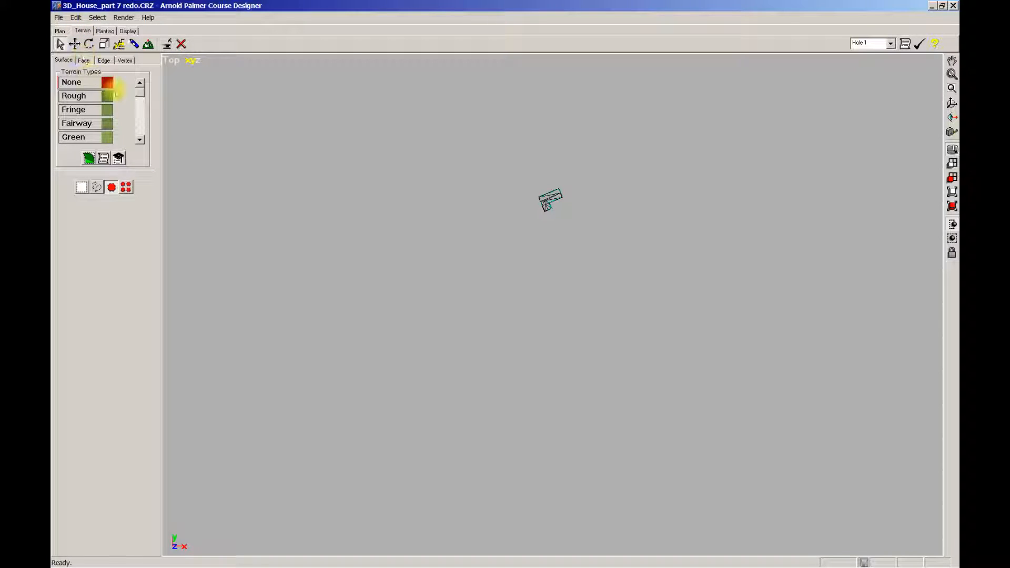
click(126, 60)
drag(500, 128, 635, 264)
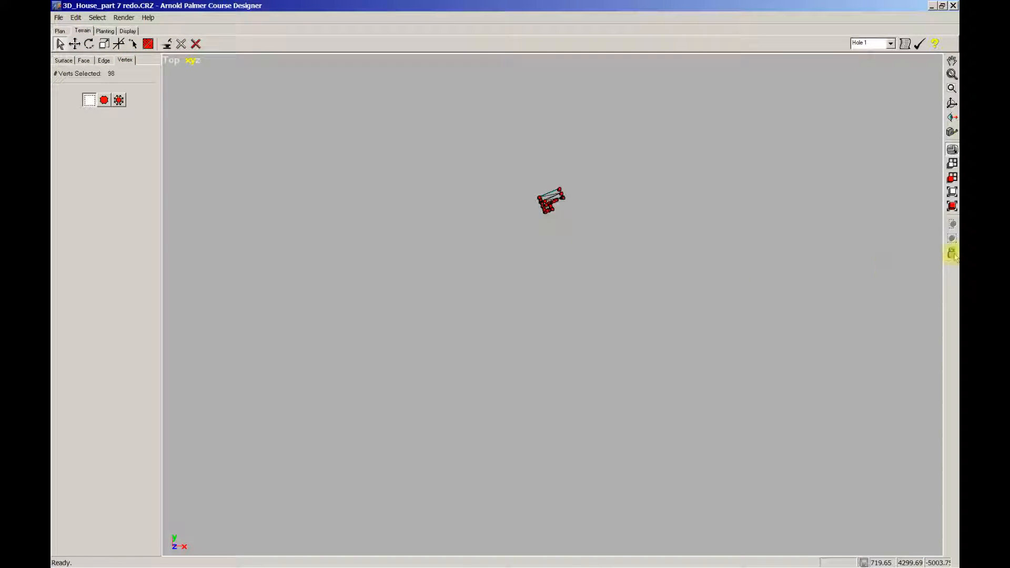
click(952, 178)
ctrl+middle_drag(724, 376, 662, 430)
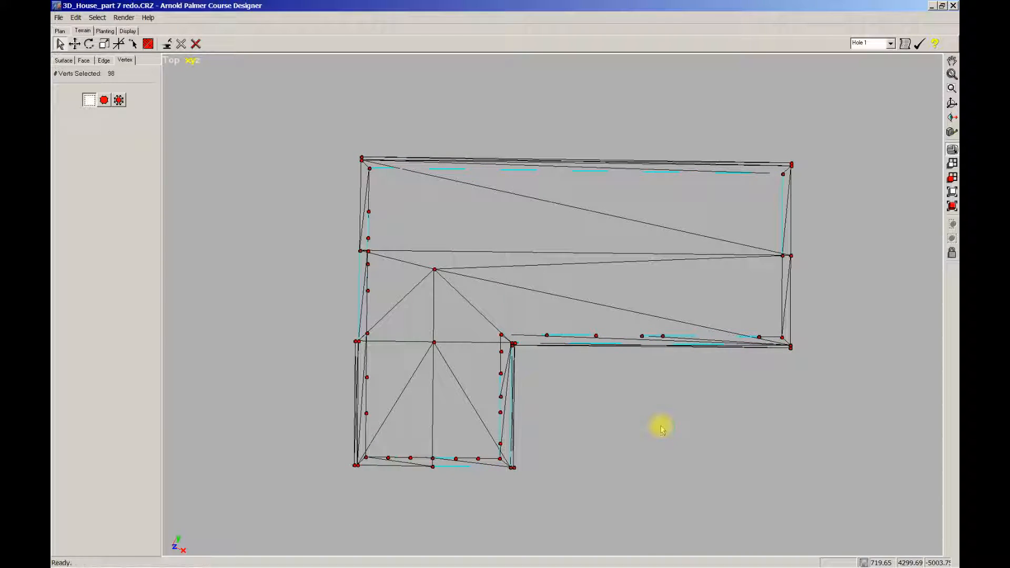
click(590, 410)
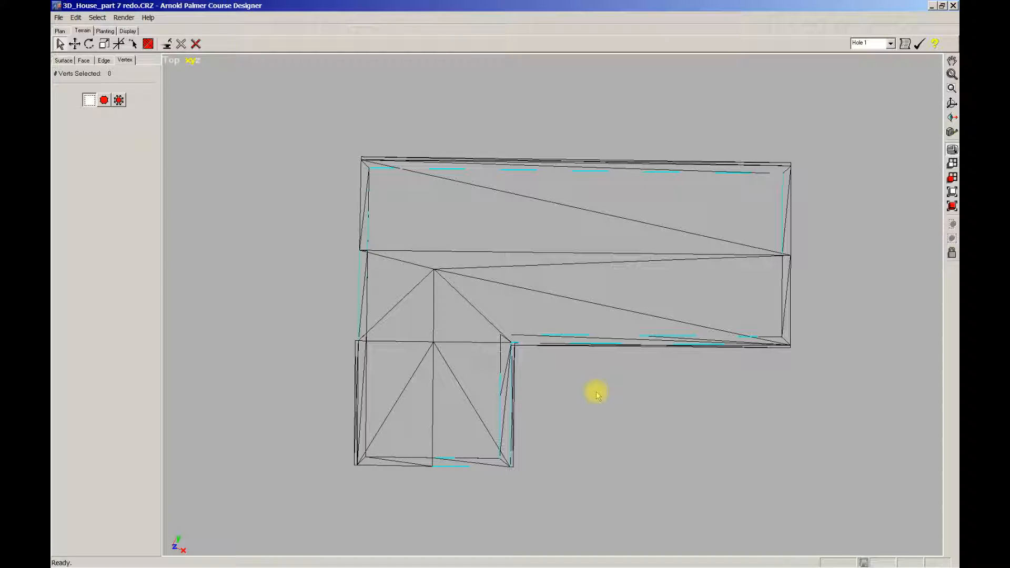
middle_drag(577, 403, 636, 379)
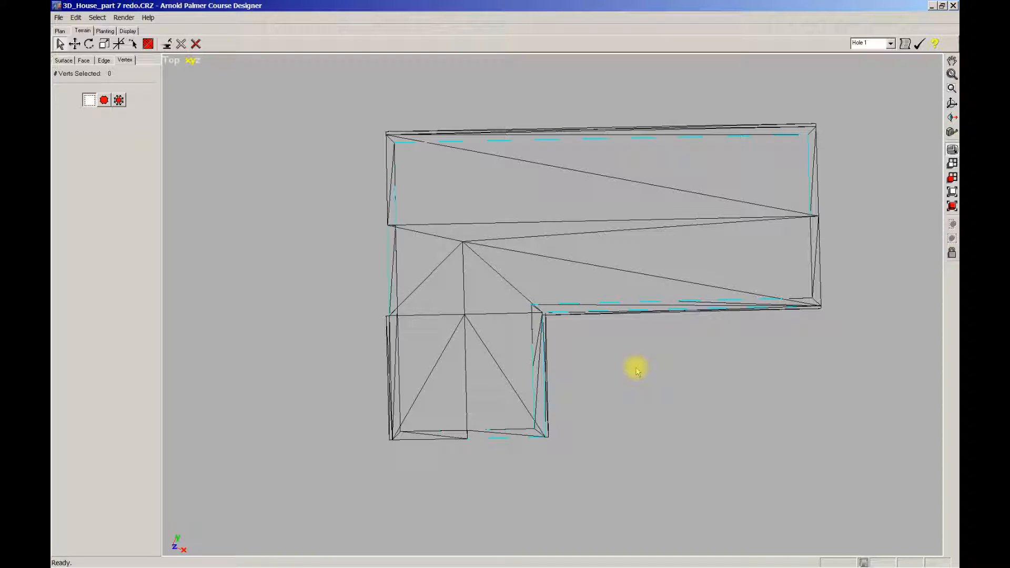
Restore both viewports, select the house's vertices and zoom the Perspective view to them.
key(w)
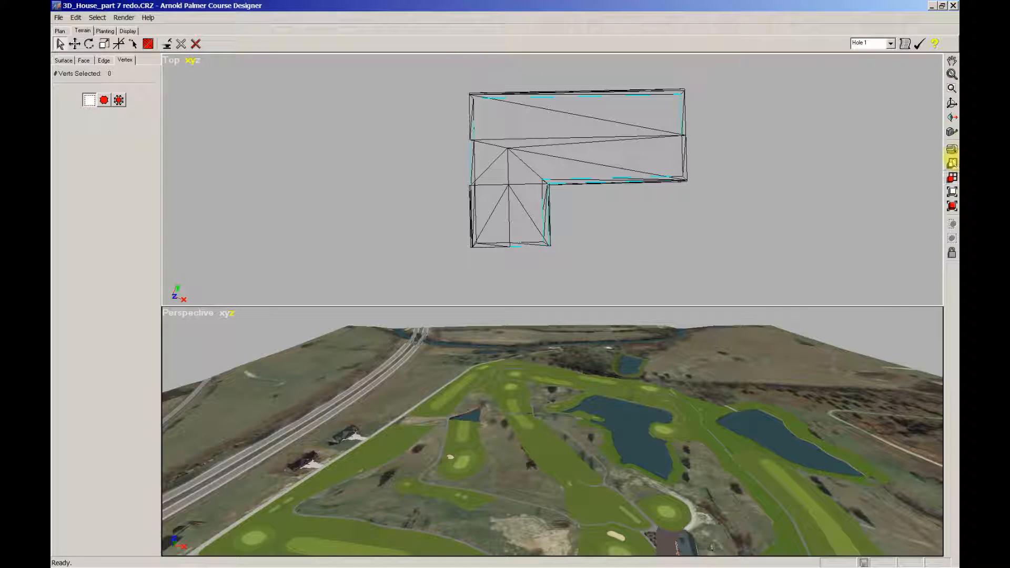
drag(454, 145, 718, 237)
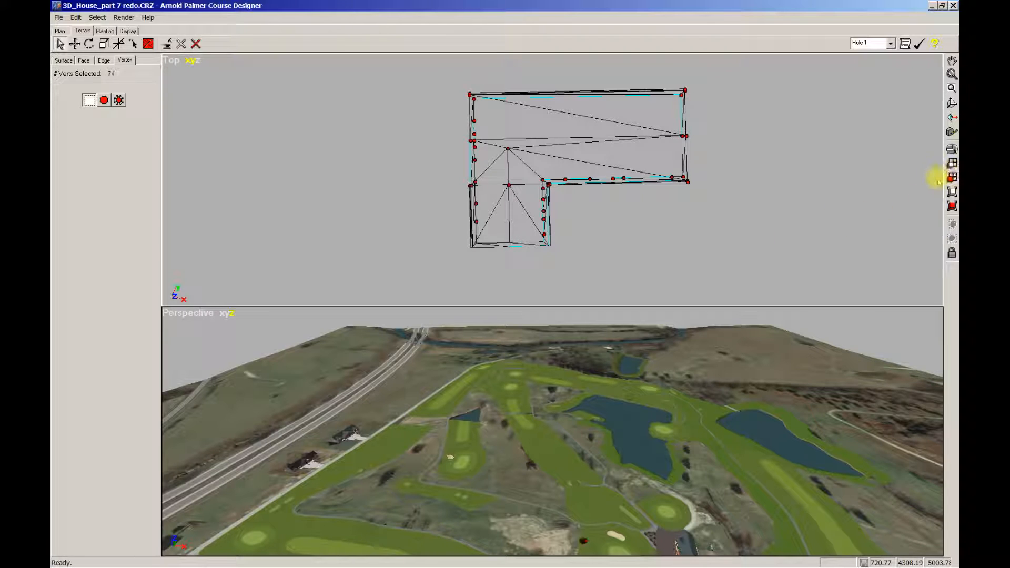
click(952, 178)
middle_drag(746, 435, 715, 405)
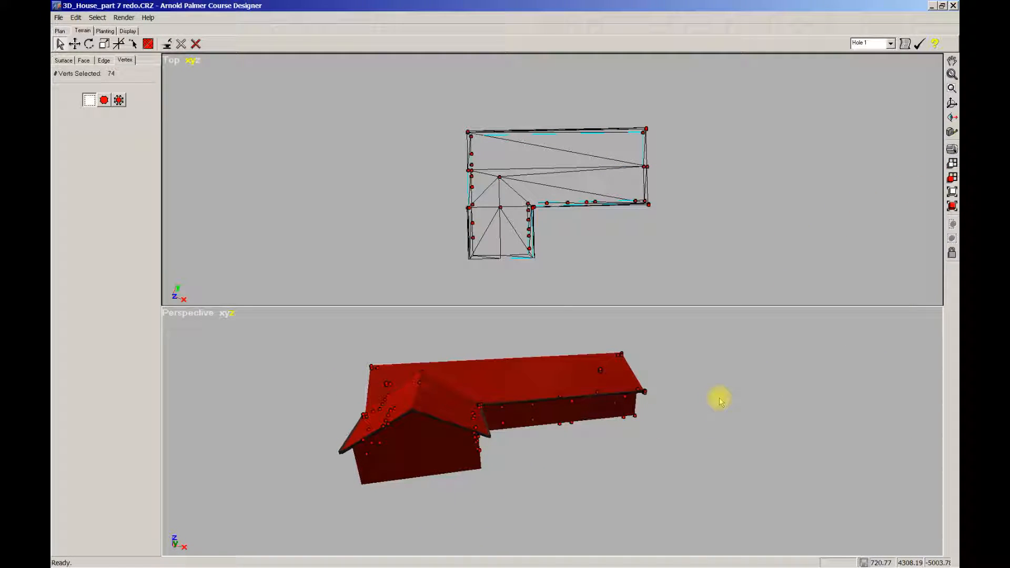
Examine the house's walls, roof and window openings from several sides in a maximized Perspective view, in shaded and wireframe display.
key(w)
mouse_move(592, 404)
middle_down()
mouse_move(581, 387)
mouse_move(605, 413)
mouse_move(626, 372)
mouse_move(625, 483)
mouse_move(679, 453)
mouse_move(560, 496)
mouse_move(500, 478)
mouse_move(572, 507)
mouse_move(388, 532)
mouse_move(545, 517)
middle_up()
click(610, 431)
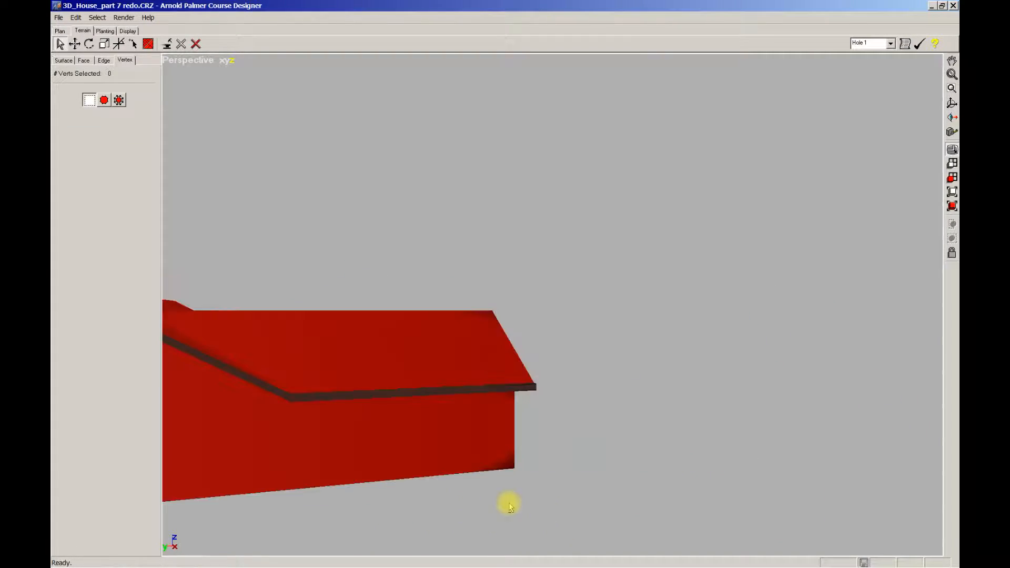
mouse_move(441, 510)
middle_down()
mouse_move(552, 507)
mouse_move(546, 512)
middle_up()
mouse_move(425, 526)
middle_down()
mouse_move(442, 505)
mouse_move(352, 476)
mouse_move(372, 460)
mouse_move(352, 460)
mouse_move(324, 425)
mouse_move(426, 399)
mouse_move(426, 387)
mouse_move(508, 388)
mouse_move(518, 345)
mouse_move(552, 388)
mouse_move(638, 384)
mouse_move(552, 390)
mouse_move(599, 392)
mouse_move(598, 368)
mouse_move(652, 388)
mouse_move(431, 412)
mouse_move(327, 441)
mouse_move(199, 455)
mouse_move(451, 407)
mouse_move(428, 354)
mouse_move(466, 354)
mouse_move(440, 340)
mouse_move(381, 347)
mouse_move(550, 311)
mouse_move(498, 308)
mouse_move(580, 354)
mouse_move(539, 336)
mouse_move(589, 342)
mouse_move(514, 352)
mouse_move(690, 339)
mouse_move(709, 363)
mouse_move(701, 360)
mouse_move(710, 356)
mouse_move(491, 390)
mouse_move(509, 385)
mouse_move(509, 409)
mouse_move(550, 478)
mouse_move(678, 453)
mouse_move(597, 444)
mouse_move(562, 422)
mouse_move(507, 422)
mouse_move(545, 408)
mouse_move(525, 345)
mouse_move(594, 274)
mouse_move(555, 266)
mouse_move(566, 270)
mouse_move(550, 198)
mouse_move(586, 191)
mouse_move(576, 189)
mouse_move(576, 210)
middle_up()
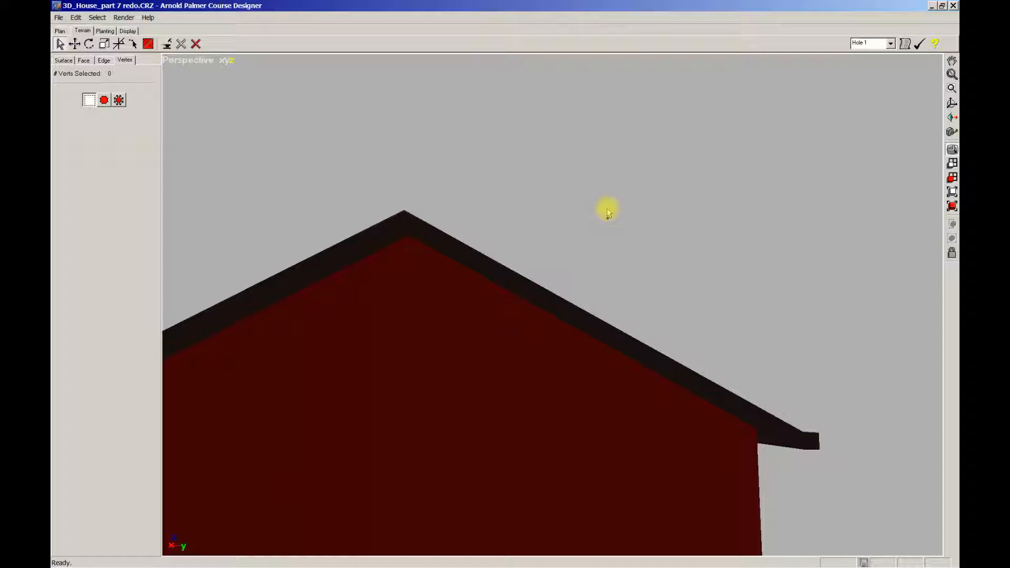
scroll(607, 214, up, 1)
middle_drag(569, 229, 685, 410)
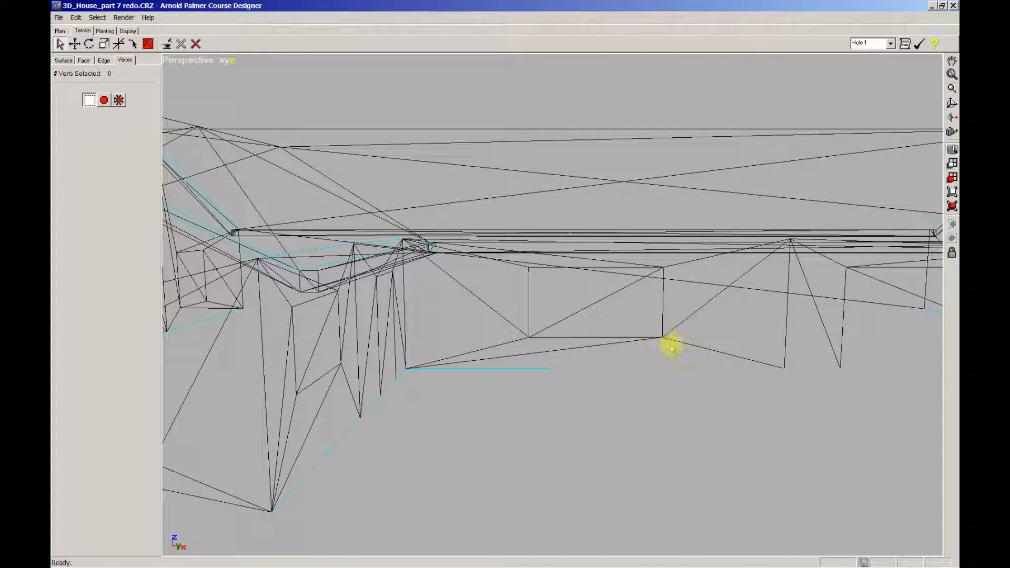
ctrl+middle_drag(551, 380, 497, 374)
middle_drag(359, 360, 368, 356)
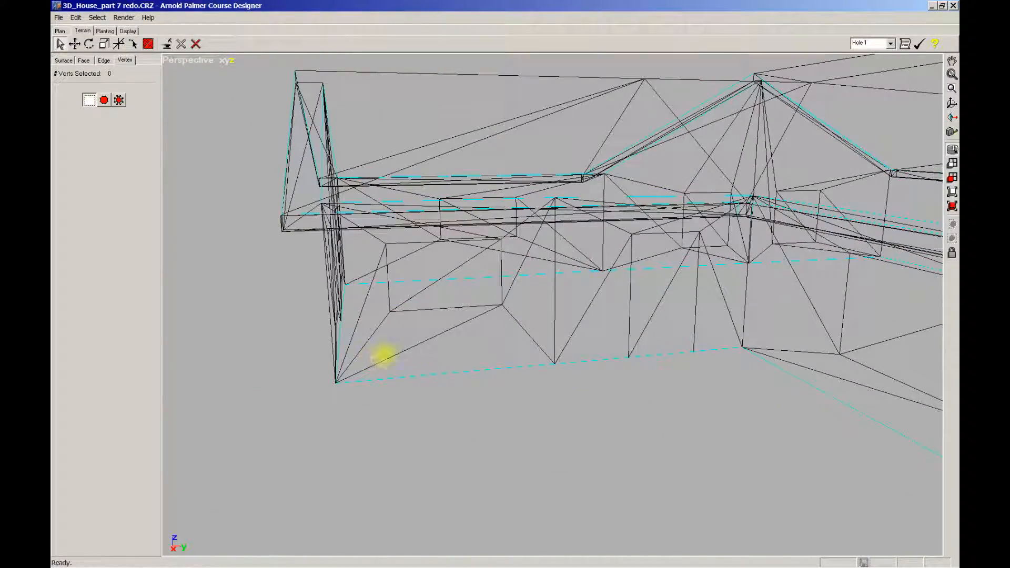
ctrl+middle_drag(652, 360, 459, 353)
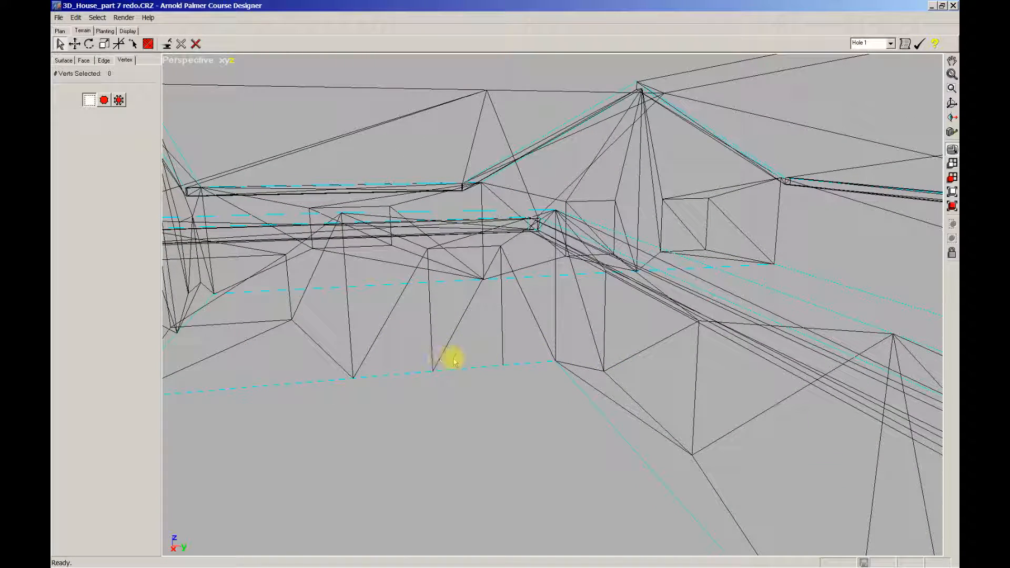
ctrl+middle_drag(514, 416, 526, 394)
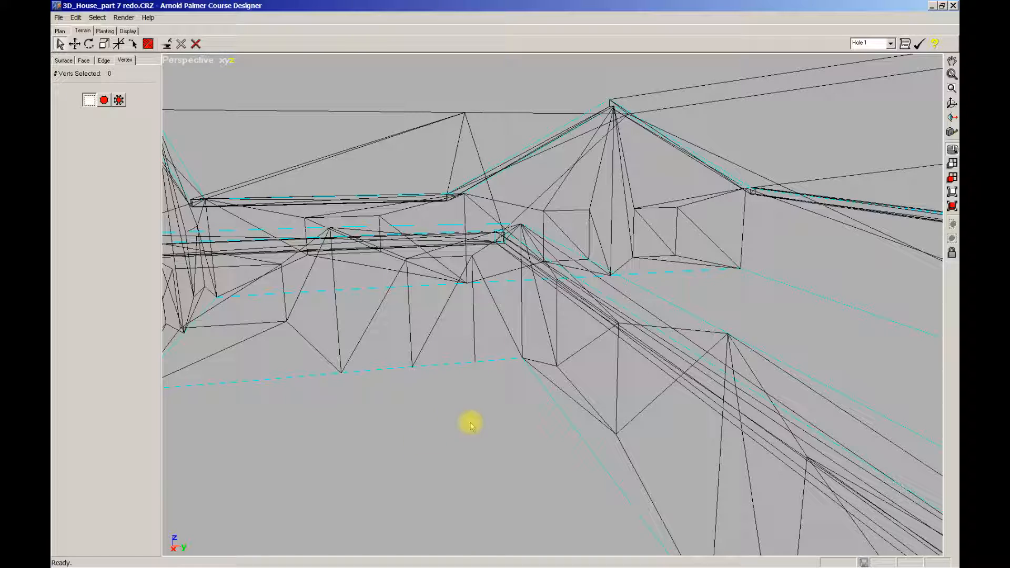
scroll(483, 405, down, 1)
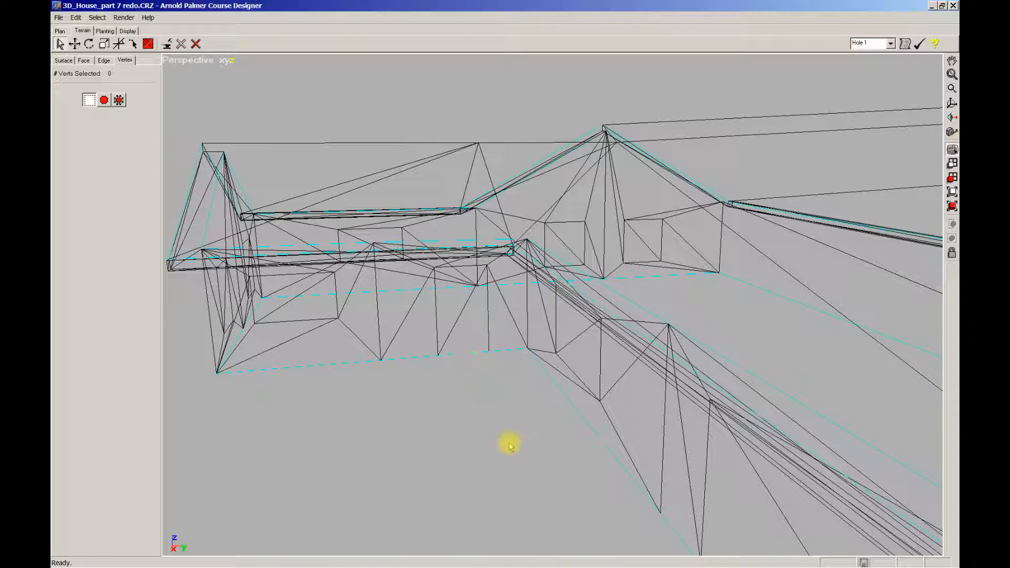
middle_drag(402, 436, 541, 442)
middle_drag(444, 442, 601, 443)
middle_drag(492, 446, 567, 434)
ctrl+middle_drag(524, 297, 551, 412)
ctrl+middle_drag(519, 453, 537, 432)
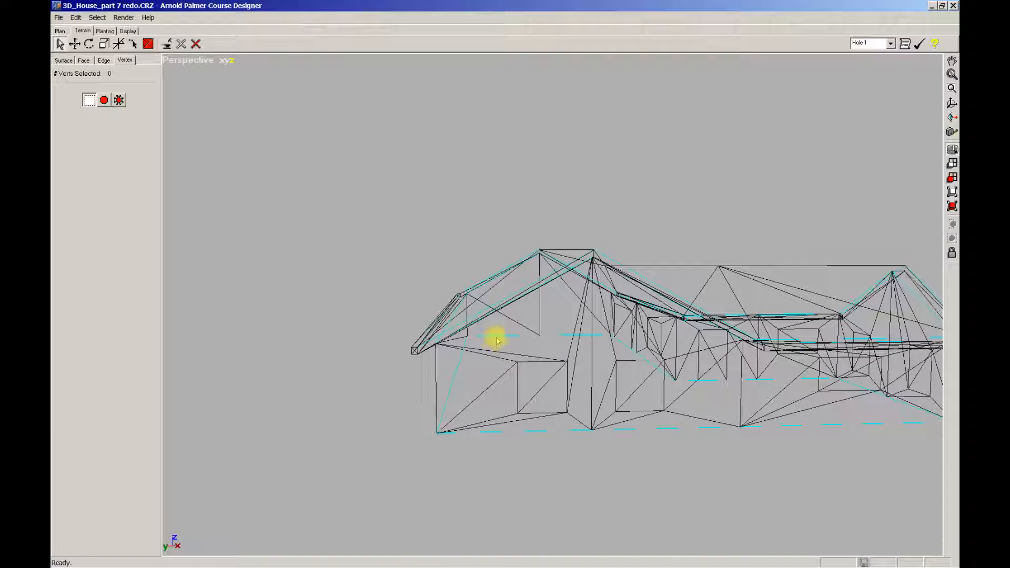
Restore both viewports and move the four vertices of the gable wall's left window along the wall, centering it between ridge and corner.
key(w)
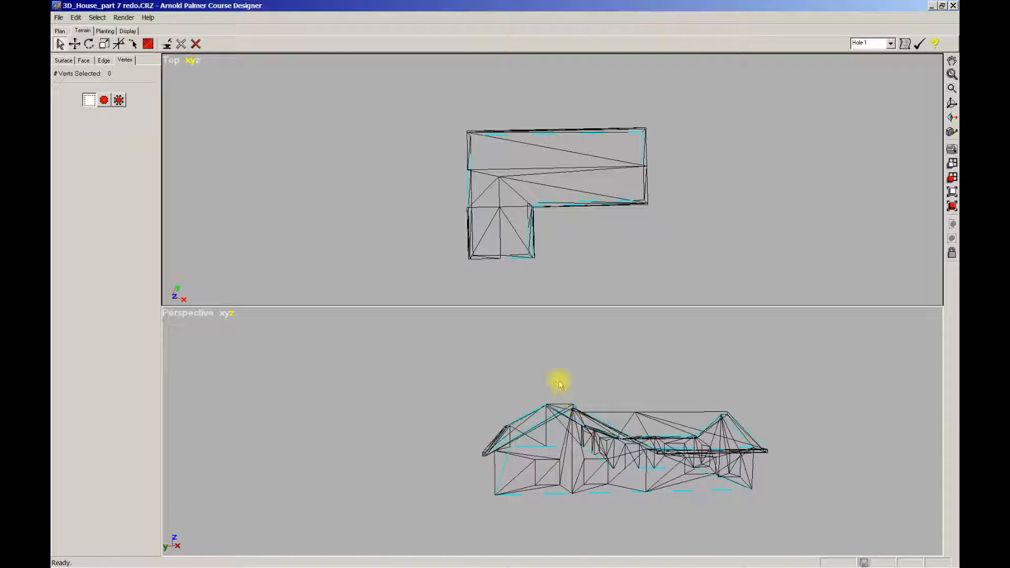
middle_drag(561, 503, 521, 457)
scroll(520, 439, up, 8)
middle_drag(526, 495, 525, 485)
drag(460, 382, 535, 456)
ctrl+middle_drag(671, 224, 437, 225)
scroll(683, 142, up, 5)
scroll(600, 210, up, 5)
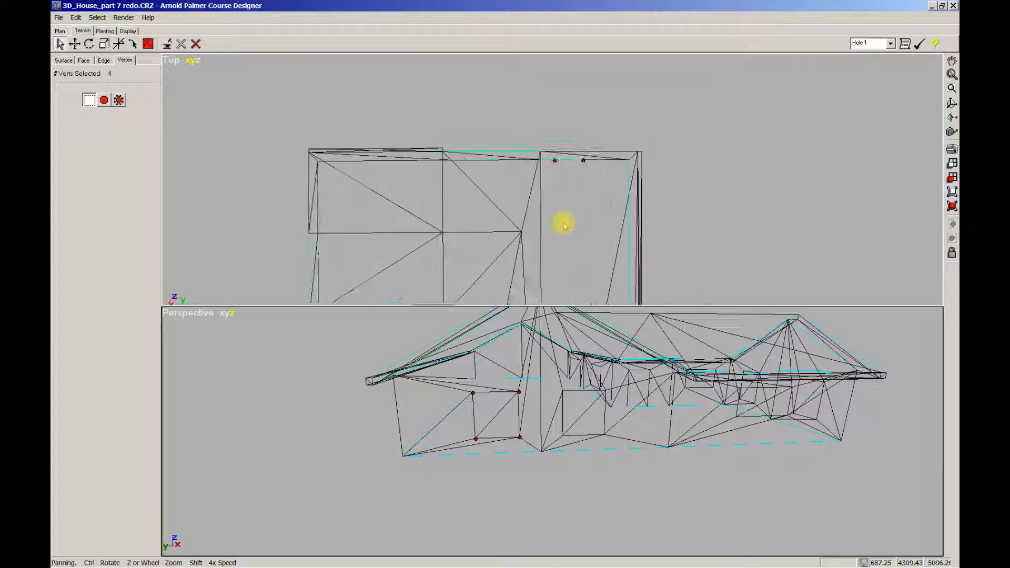
scroll(548, 224, up, 3)
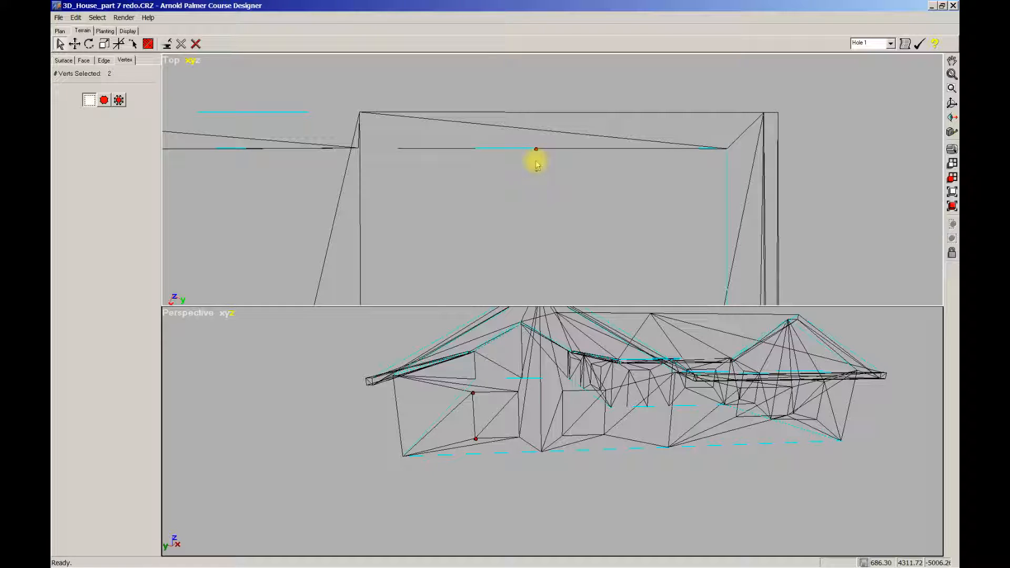
click(74, 43)
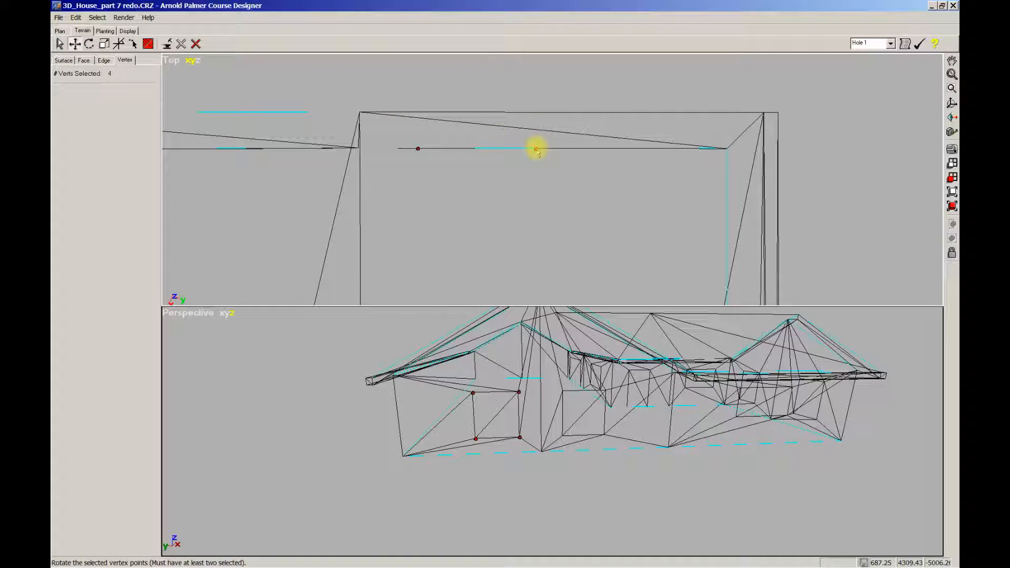
drag(534, 147, 611, 176)
drag(604, 166, 609, 151)
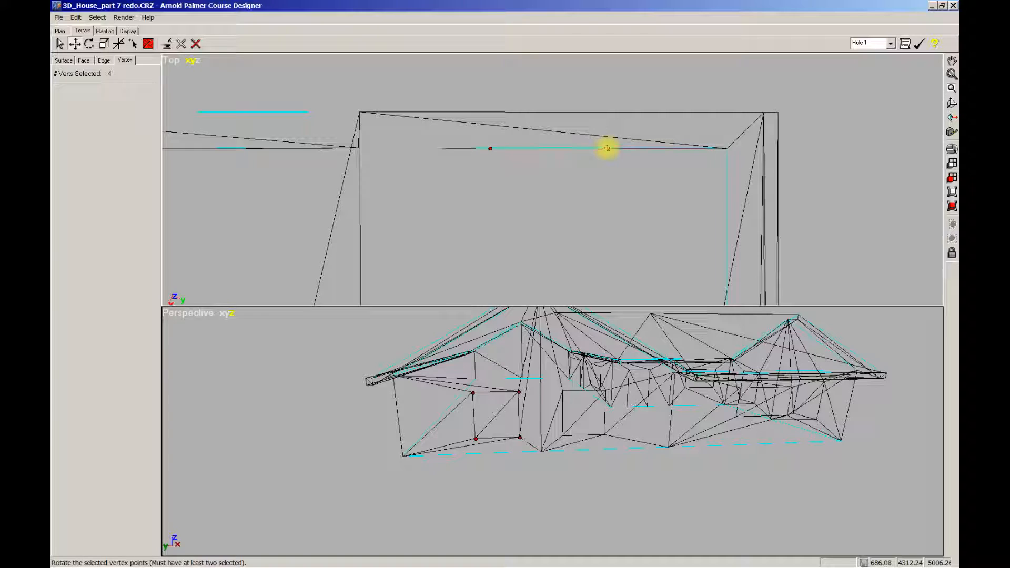
drag(607, 148, 607, 149)
Move the four vertices of the gable wall's right window along the wall, centering it in its half of the wall.
middle_drag(606, 149, 622, 191)
middle_drag(502, 201, 525, 190)
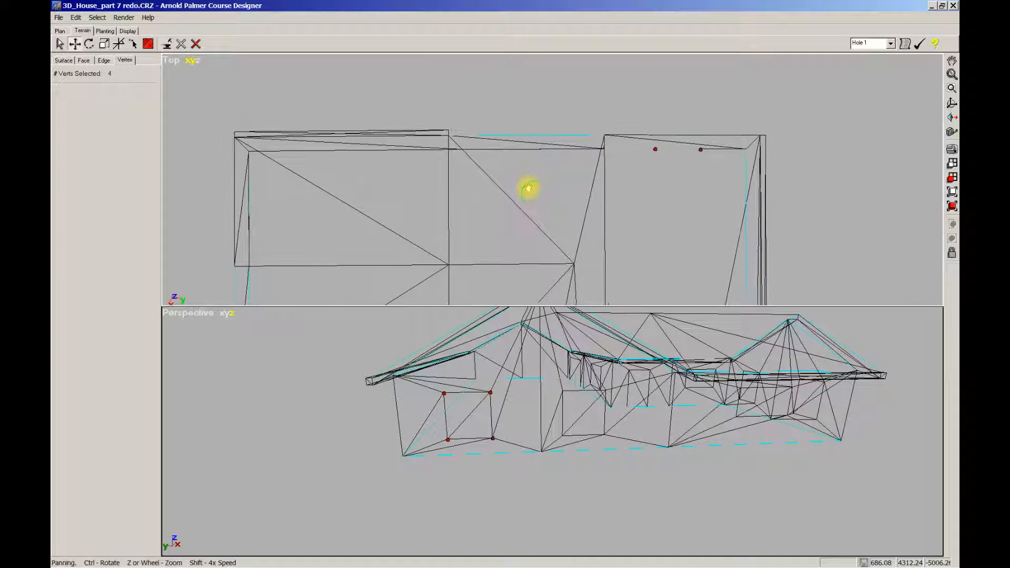
middle_drag(568, 447, 521, 451)
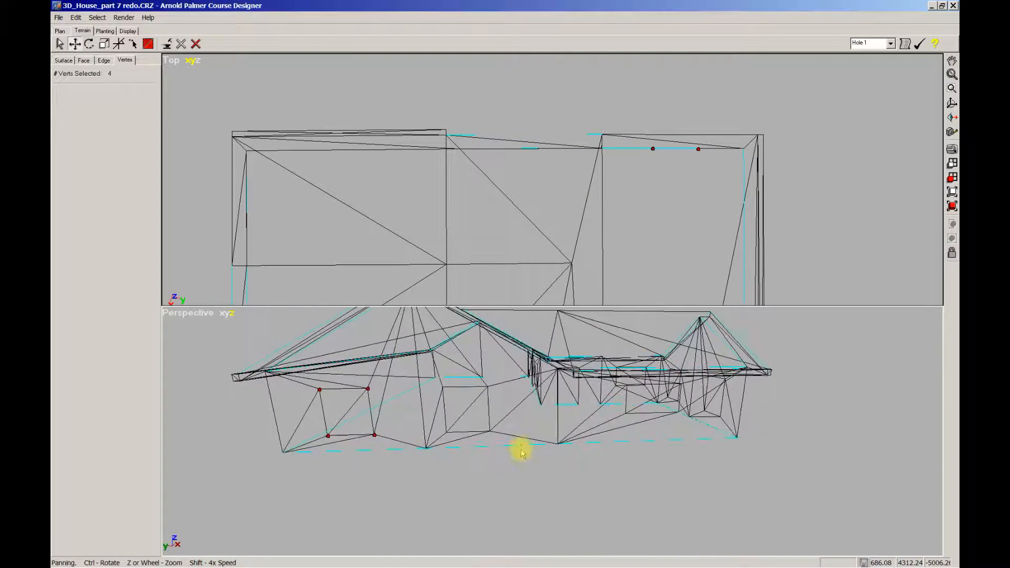
middle_drag(451, 431, 444, 416)
drag(433, 387, 503, 448)
mouse_move(545, 190)
middle_down()
mouse_move(568, 223)
mouse_move(560, 239)
mouse_move(567, 211)
mouse_move(537, 176)
mouse_move(537, 191)
mouse_move(525, 190)
middle_up()
scroll(564, 216, up, 5)
scroll(537, 175, up, 2)
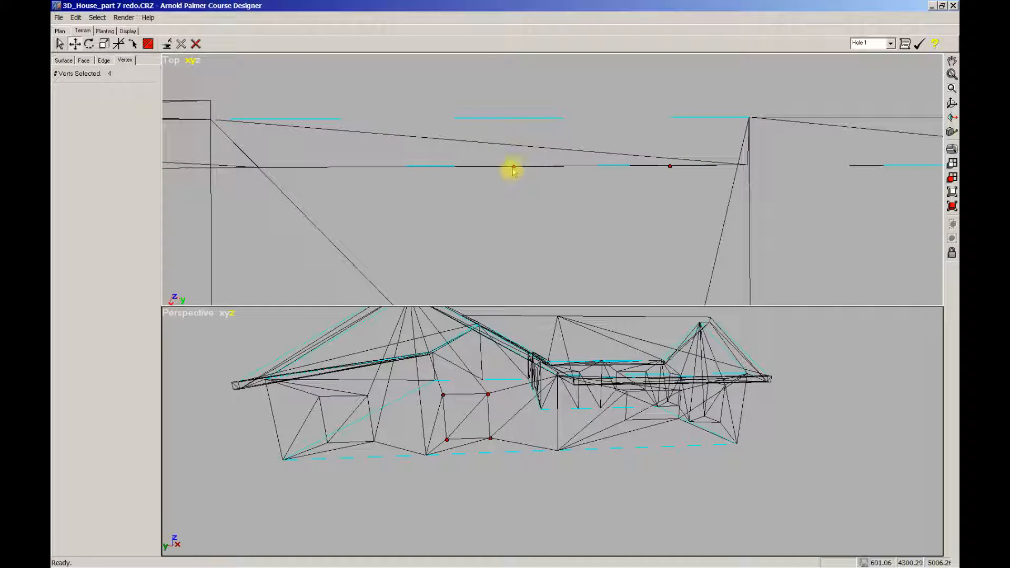
drag(511, 167, 434, 168)
Review both repositioned gable wall windows and clear the vertex selection.
scroll(436, 204, down, 1)
middle_drag(443, 205, 444, 206)
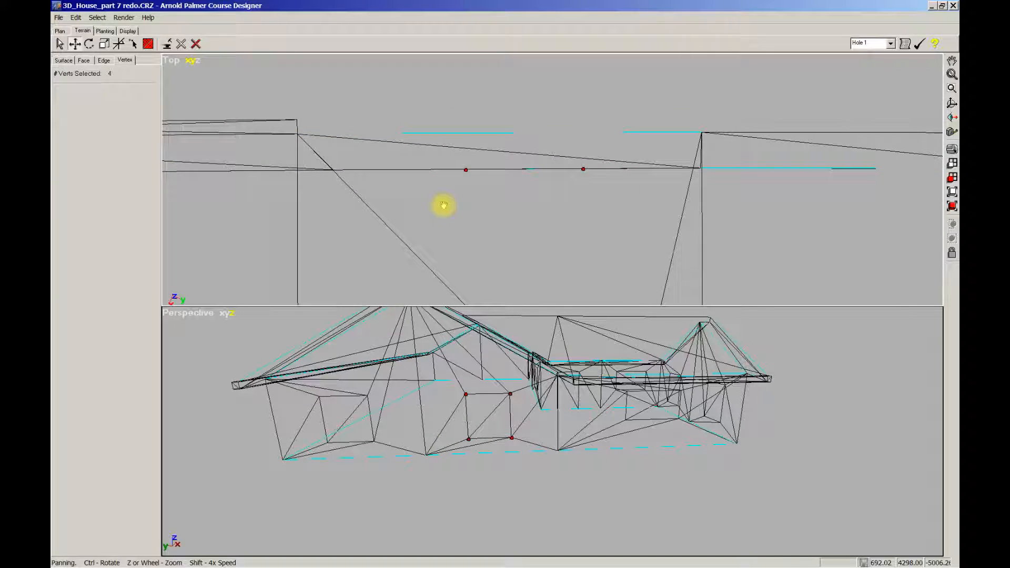
scroll(475, 235, down, 1)
middle_drag(518, 512, 647, 498)
scroll(514, 520, down, 3)
click(498, 509)
scroll(576, 437, up, 3)
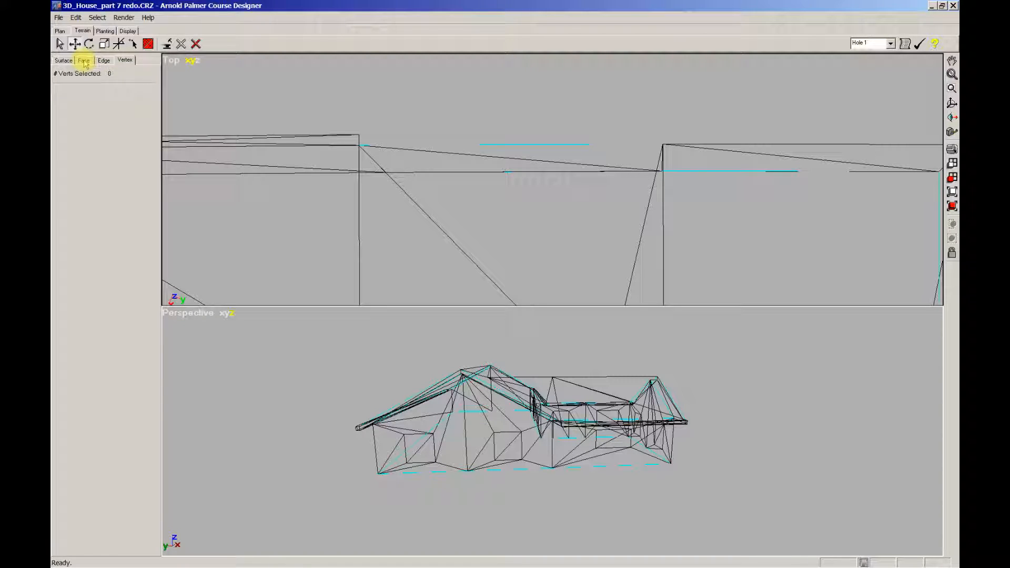
Switch to edge editing and select all edges of the house in the Perspective view.
click(104, 61)
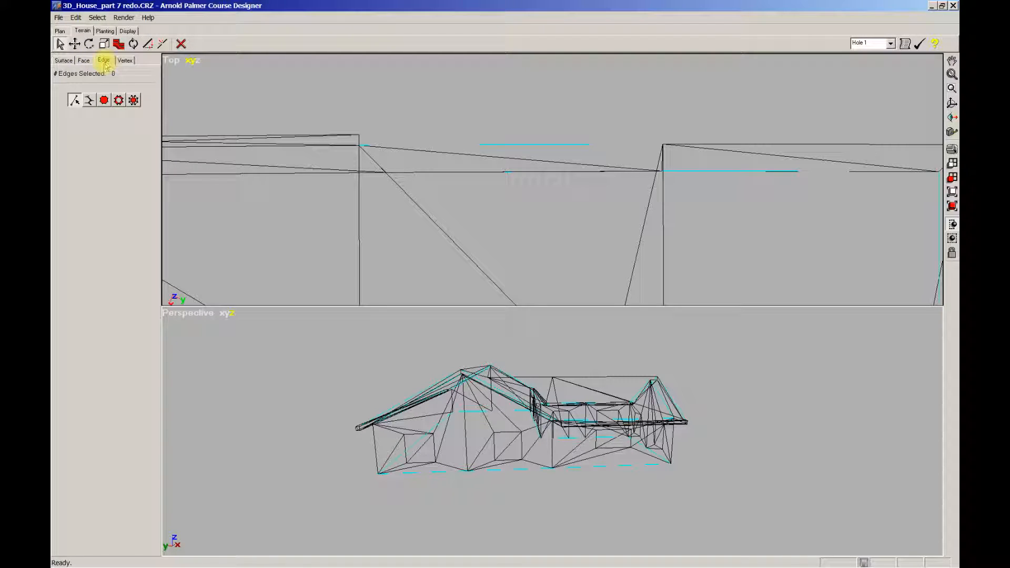
scroll(367, 466, down, 1)
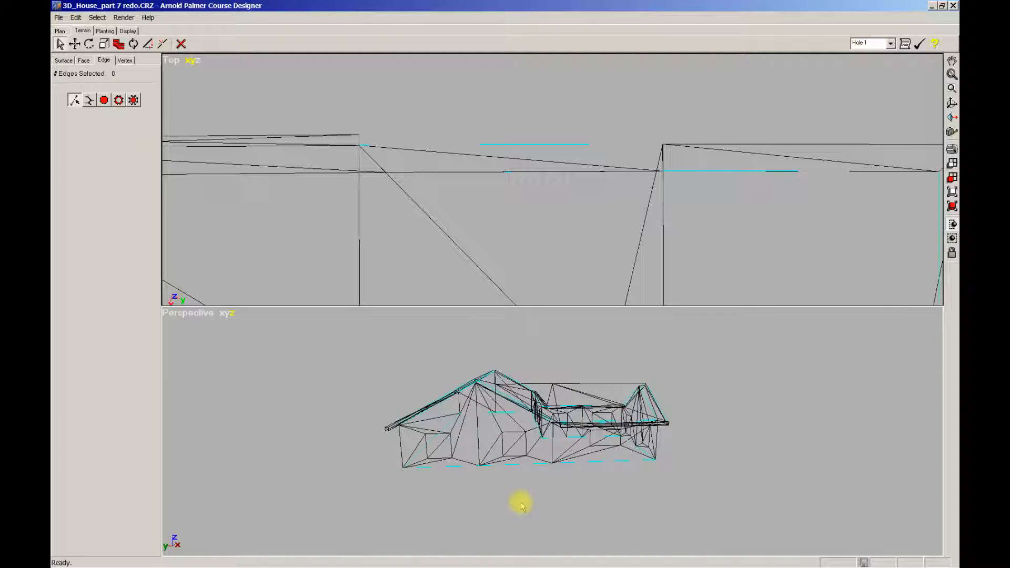
middle_drag(521, 502, 513, 493)
drag(317, 337, 711, 482)
middle_drag(730, 419, 761, 448)
scroll(736, 470, down, 1)
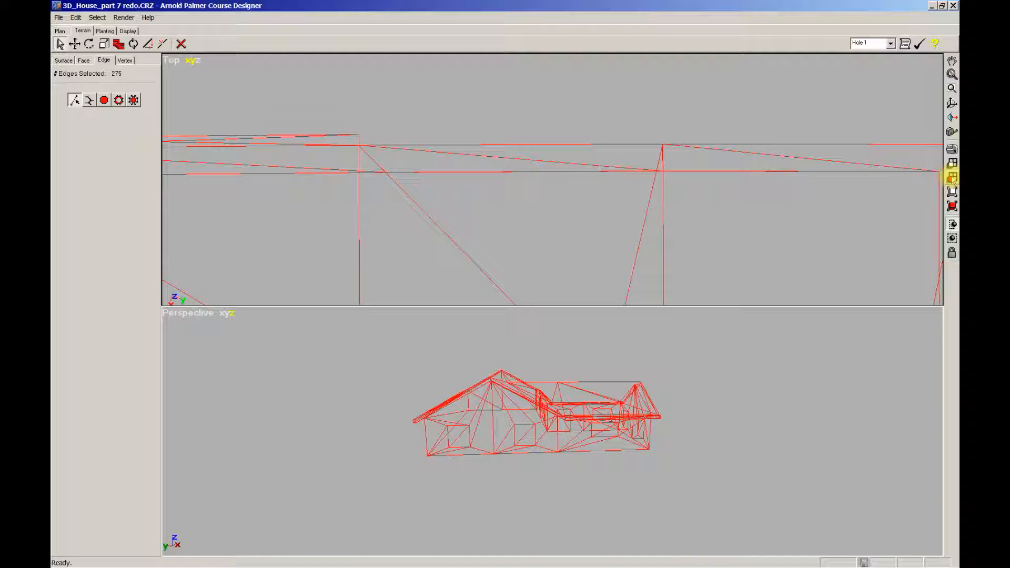
Show the entire course together with the house in the Top view and rotate it square to the viewport.
middle_drag(778, 217, 748, 198)
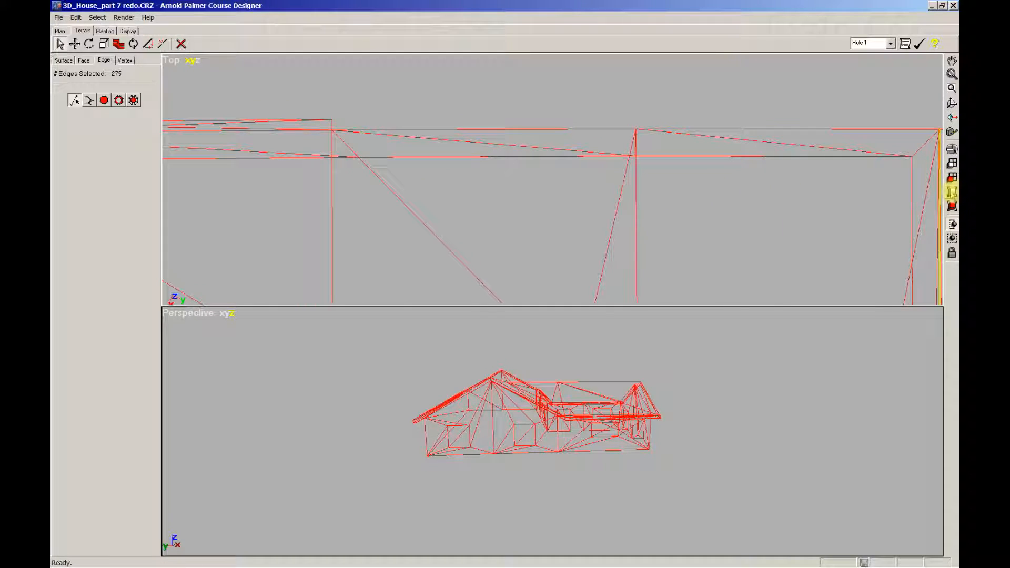
click(952, 193)
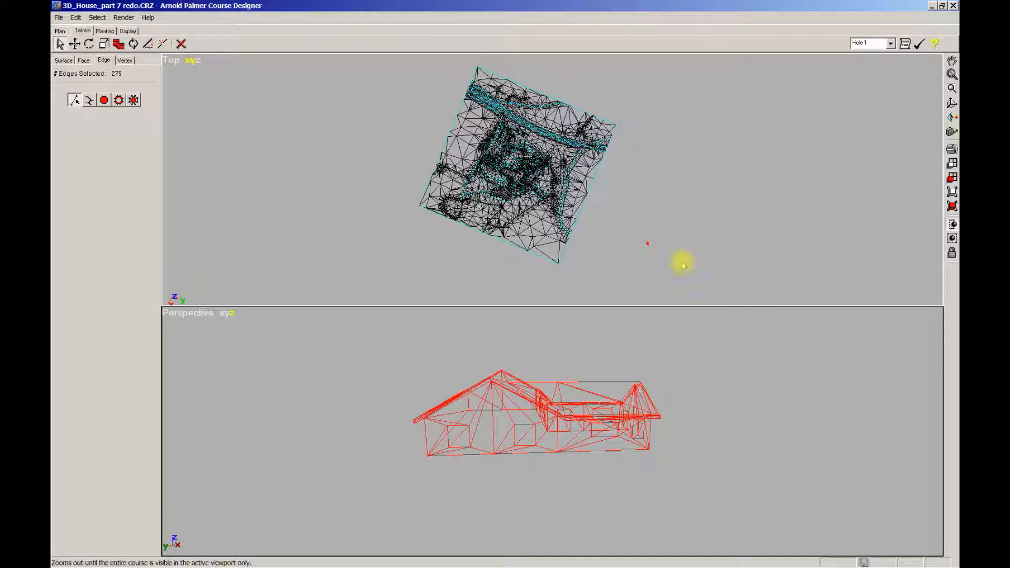
mouse_move(654, 266)
middle_down()
mouse_move(645, 242)
mouse_move(570, 232)
middle_up()
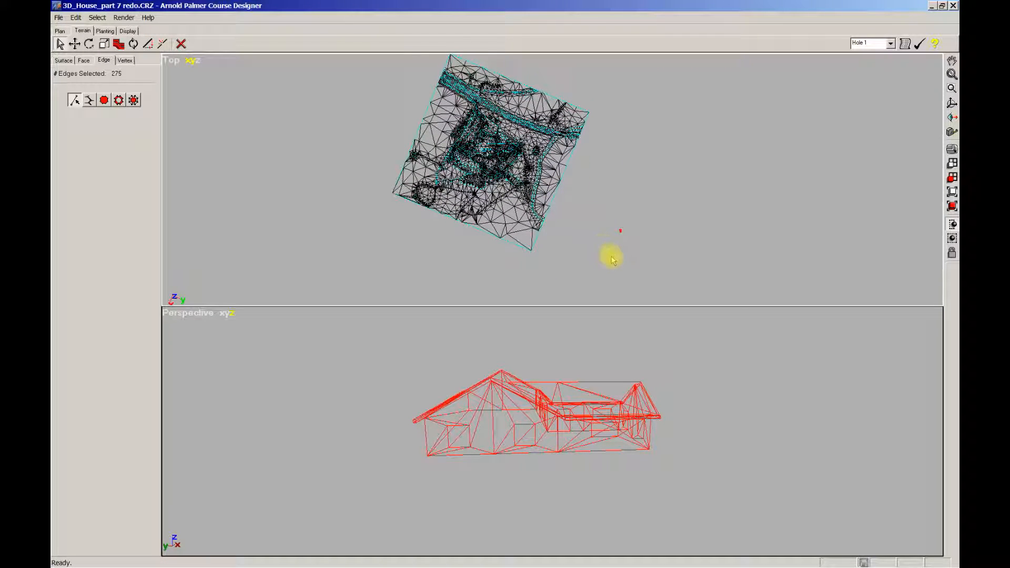
ctrl+middle_drag(647, 247, 717, 247)
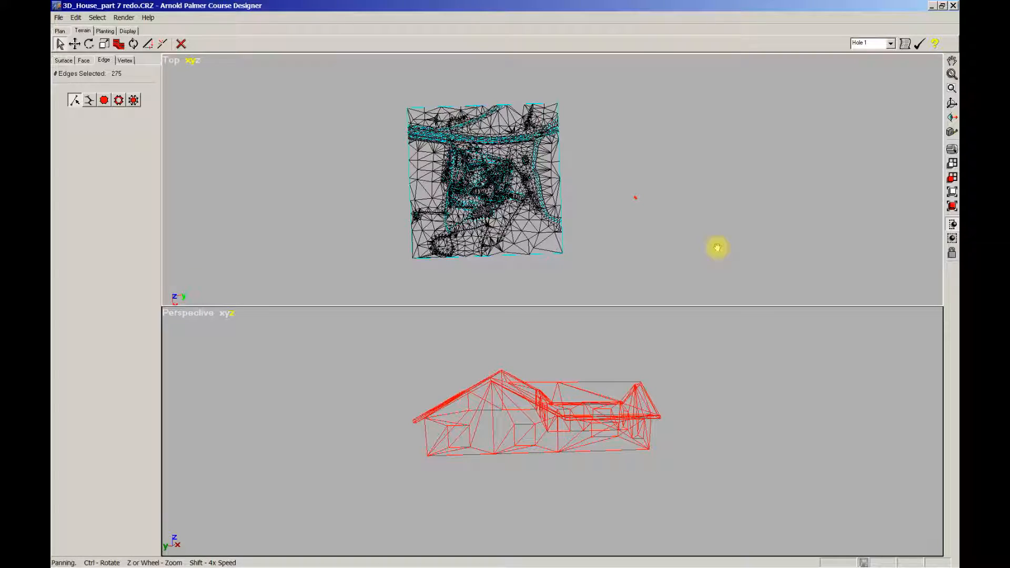
Fit the entire course in the Perspective view and reselect all edges of the house.
click(697, 362)
middle_drag(735, 361, 699, 363)
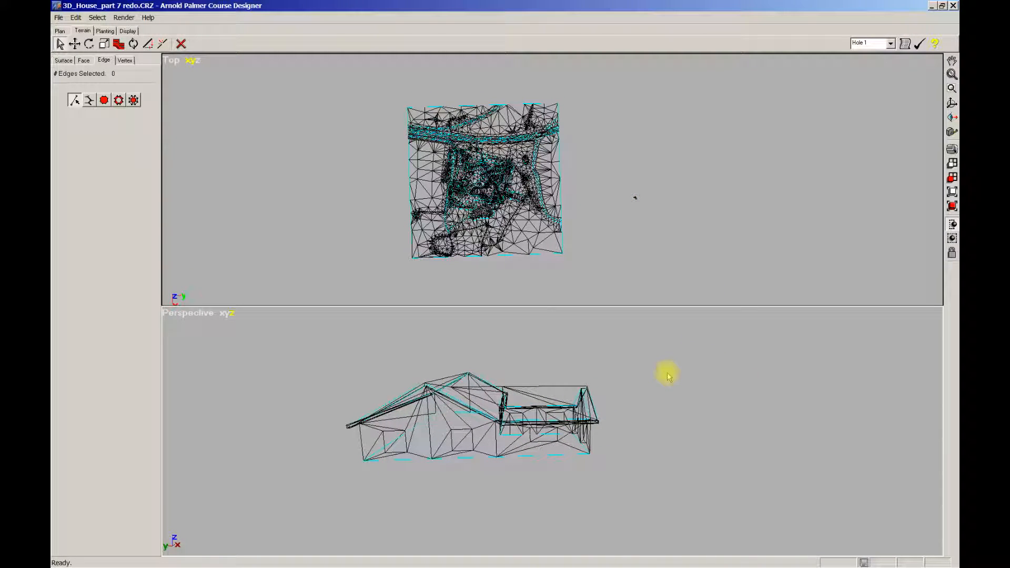
click(952, 192)
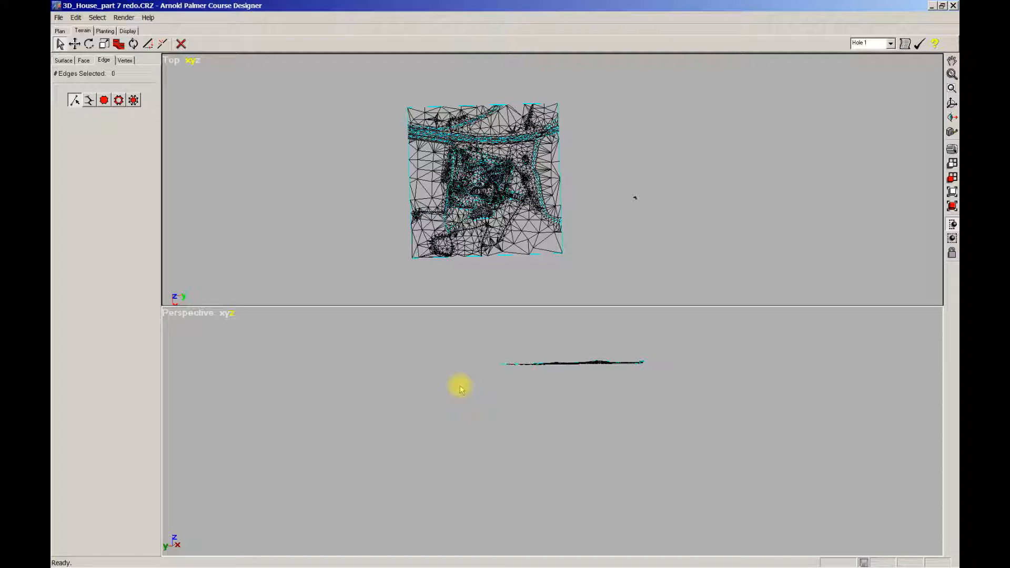
drag(465, 455, 531, 501)
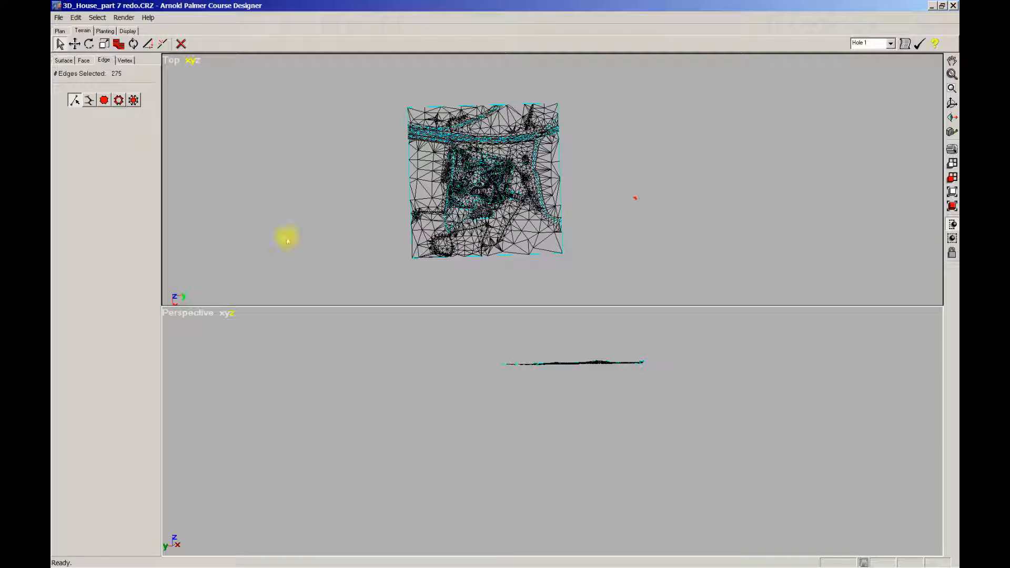
Move the whole house from outside the course onto the terrain beside the dense central mesh in the Top view.
click(75, 43)
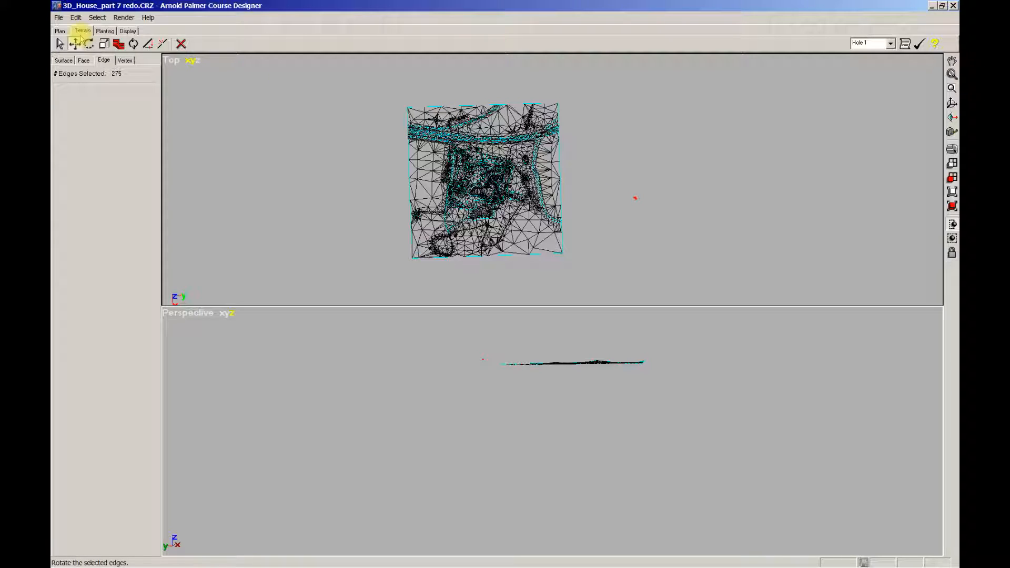
click(640, 231)
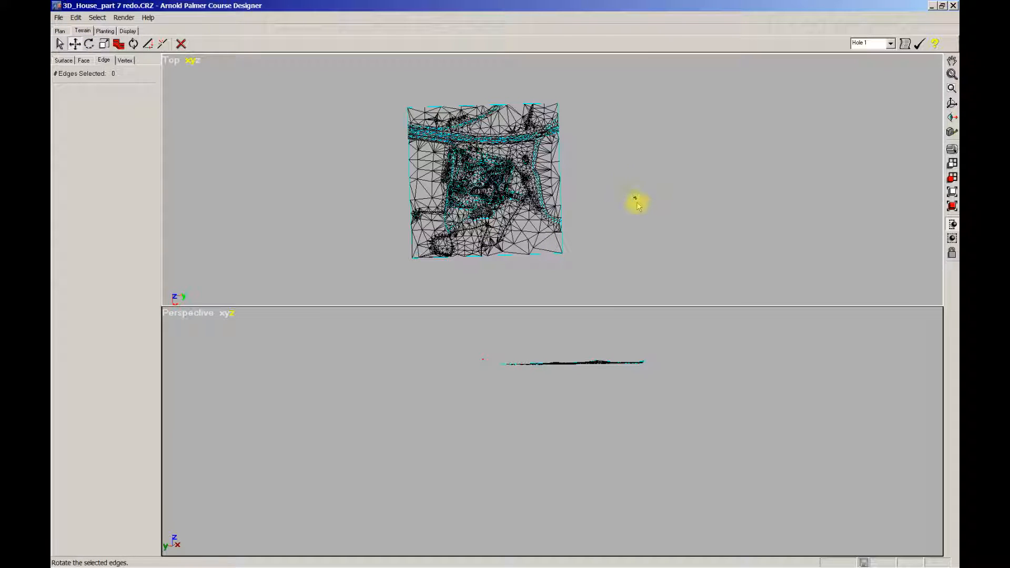
drag(616, 184, 647, 225)
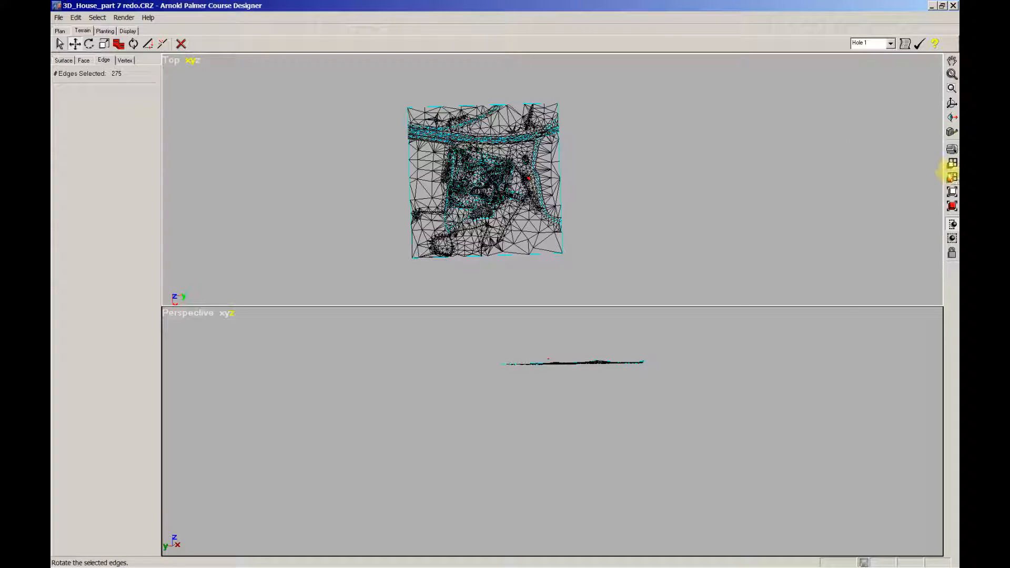
Zoom both views to the house, clear its selection and rotate the enlarged Top view until the house walls run square.
click(952, 178)
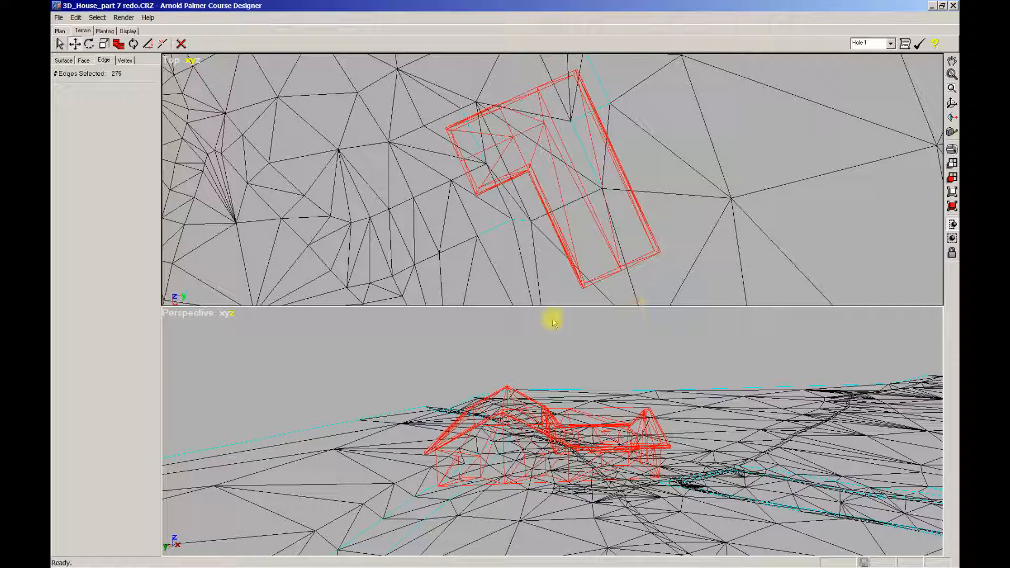
middle_drag(679, 325, 664, 334)
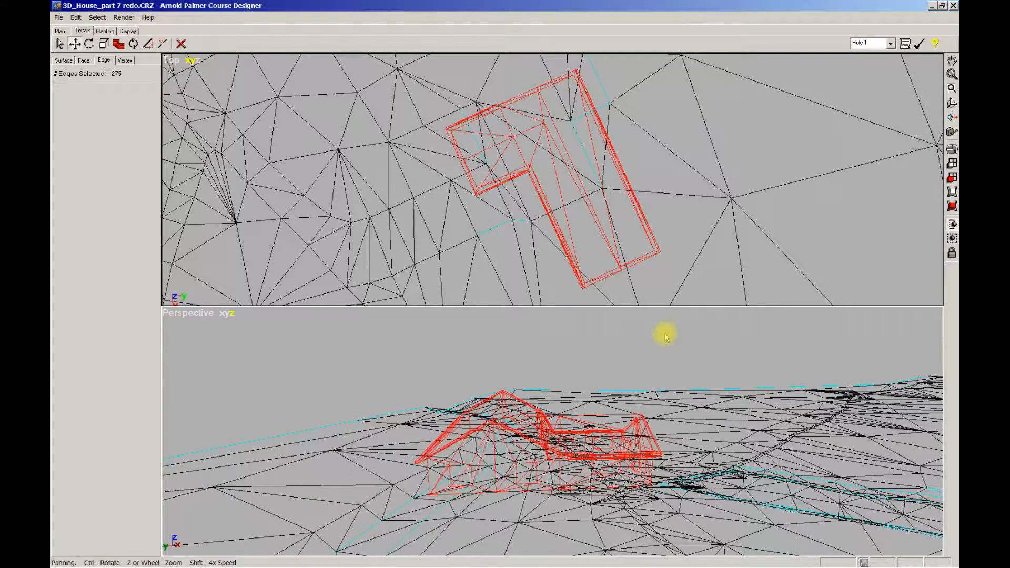
click(747, 255)
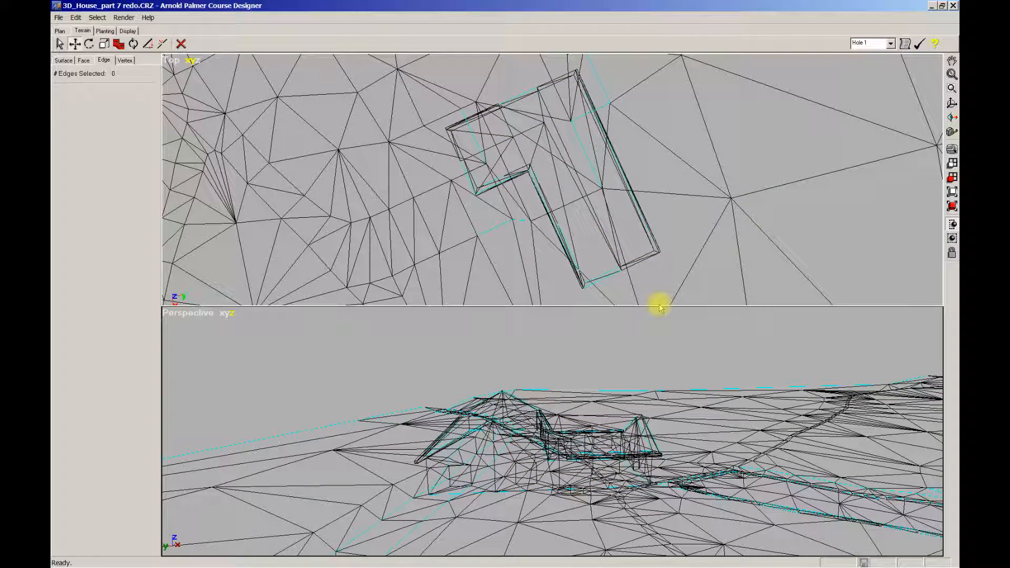
key(w)
scroll(684, 315, down, 4)
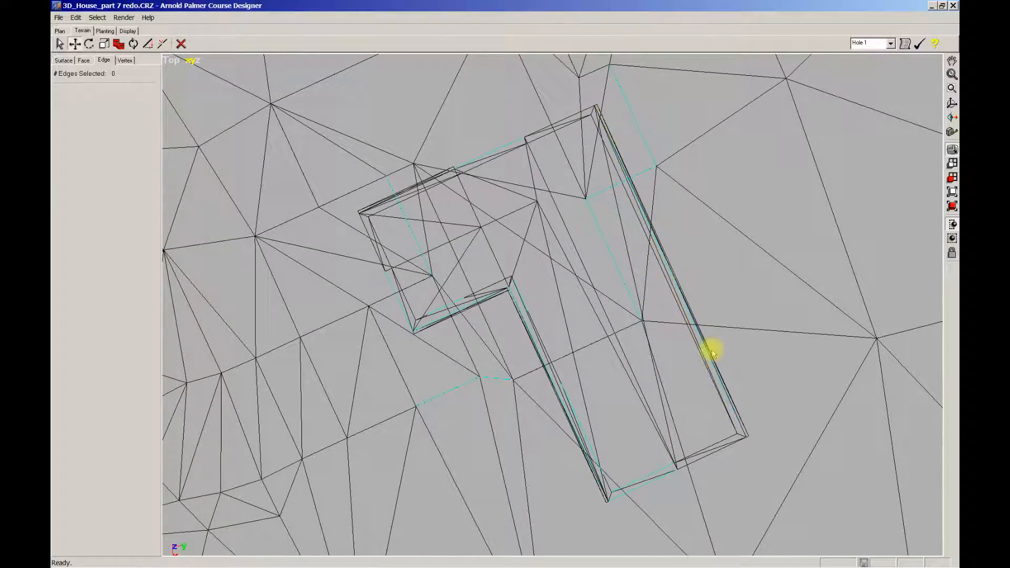
ctrl+middle_drag(670, 462, 803, 426)
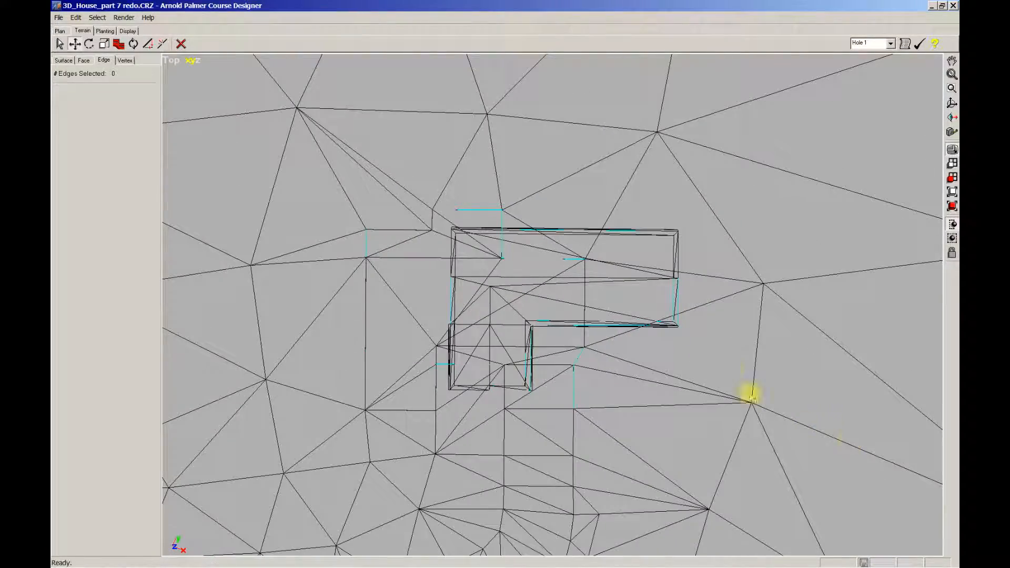
middle_drag(728, 366, 782, 283)
middle_drag(729, 301, 771, 292)
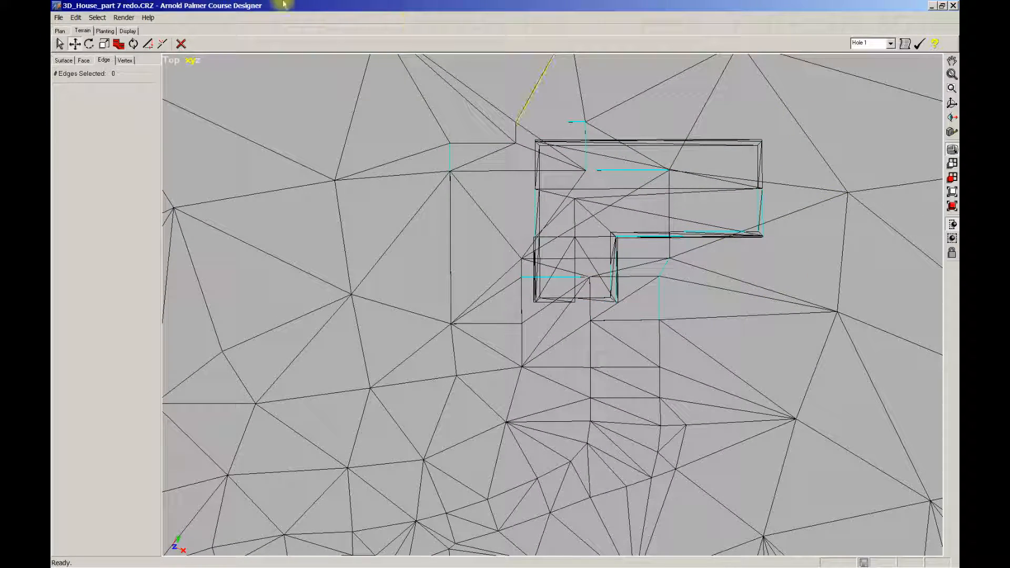
Lift the house clear above the terrain and select all its edges in the Perspective view.
click(103, 60)
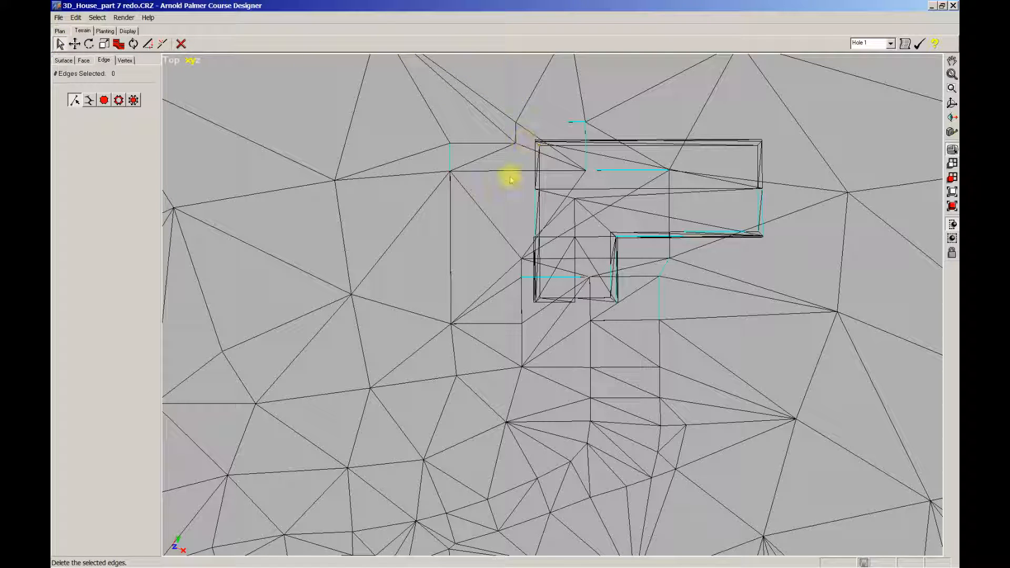
mouse_move(510, 203)
middle_down()
mouse_move(482, 208)
mouse_move(503, 207)
middle_up()
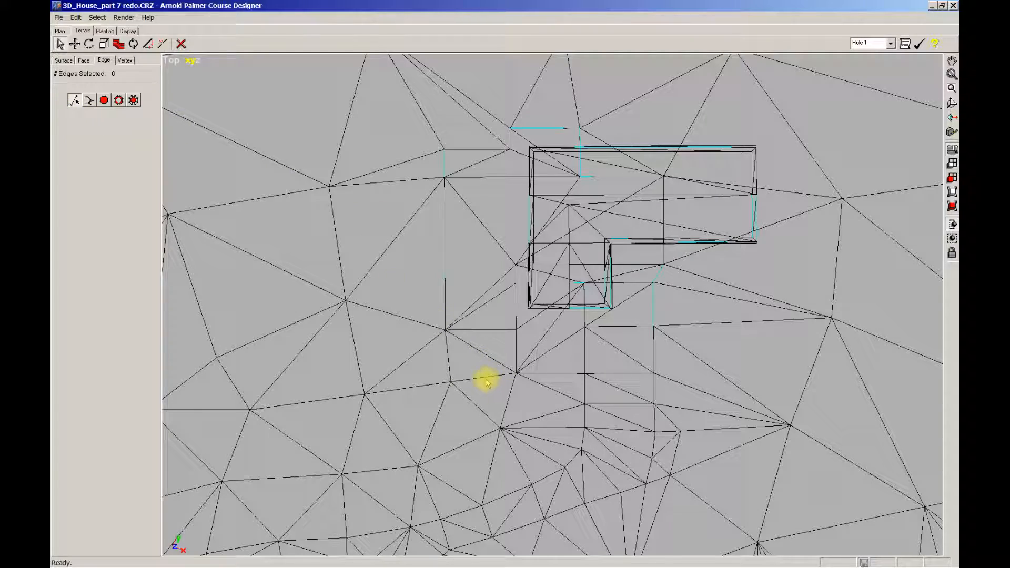
key(w)
mouse_move(697, 372)
middle_down()
mouse_move(692, 345)
mouse_move(726, 355)
mouse_move(721, 329)
mouse_move(706, 374)
middle_up()
drag(695, 402, 391, 314)
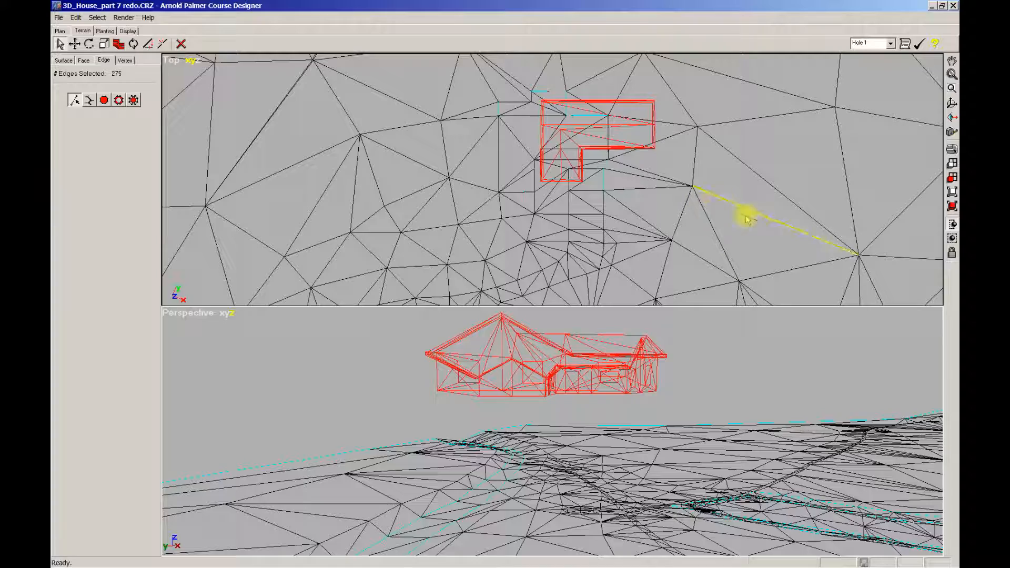
Examine in the Top view how the house's wall corner lies relative to the corner of the terrain's building outline.
middle_drag(738, 183, 717, 213)
scroll(681, 221, up, 5)
scroll(658, 188, up, 4)
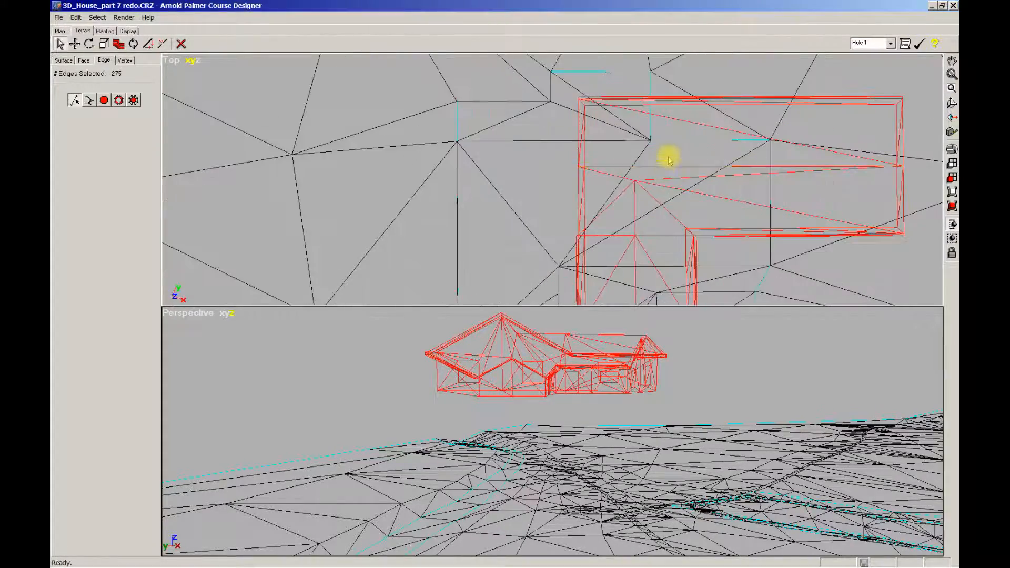
middle_drag(615, 164, 658, 131)
scroll(604, 180, up, 1)
scroll(612, 153, up, 2)
scroll(643, 176, up, 2)
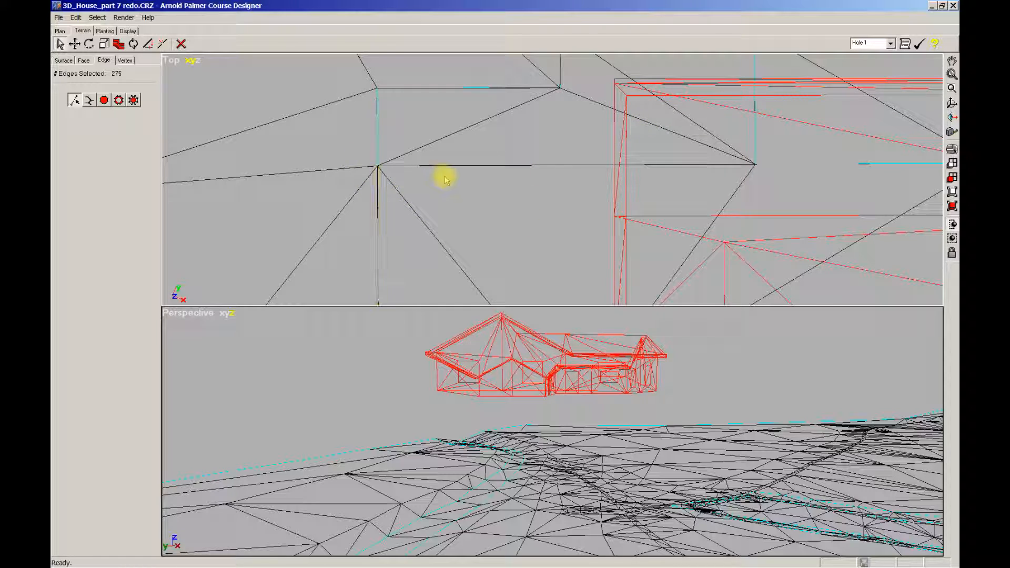
middle_drag(547, 198, 371, 209)
scroll(481, 196, up, 1)
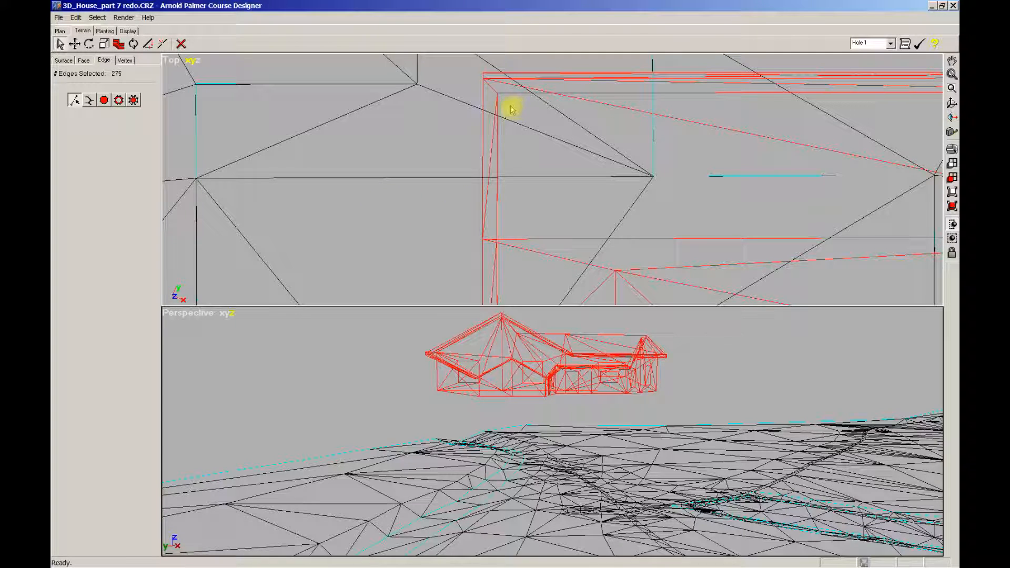
middle_drag(296, 220, 536, 216)
scroll(457, 229, up, 2)
middle_drag(454, 225, 487, 205)
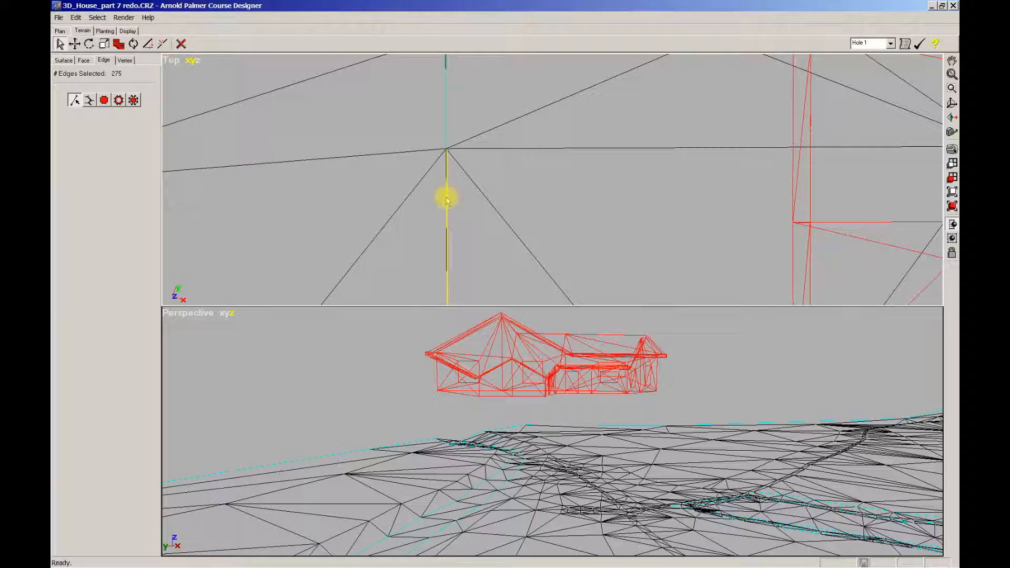
middle_drag(562, 191, 528, 191)
scroll(510, 192, down, 3)
scroll(521, 198, down, 3)
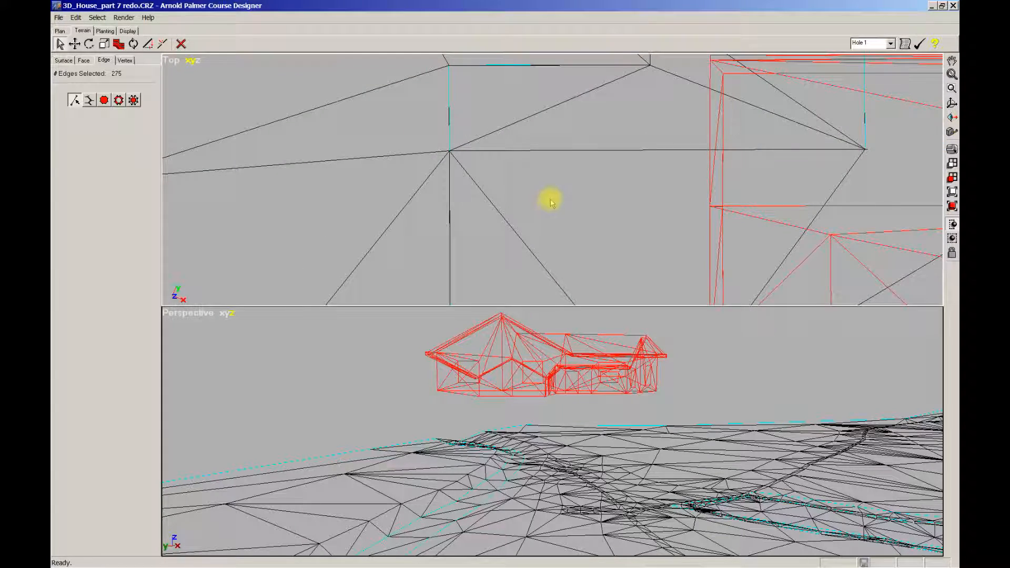
scroll(527, 191, down, 5)
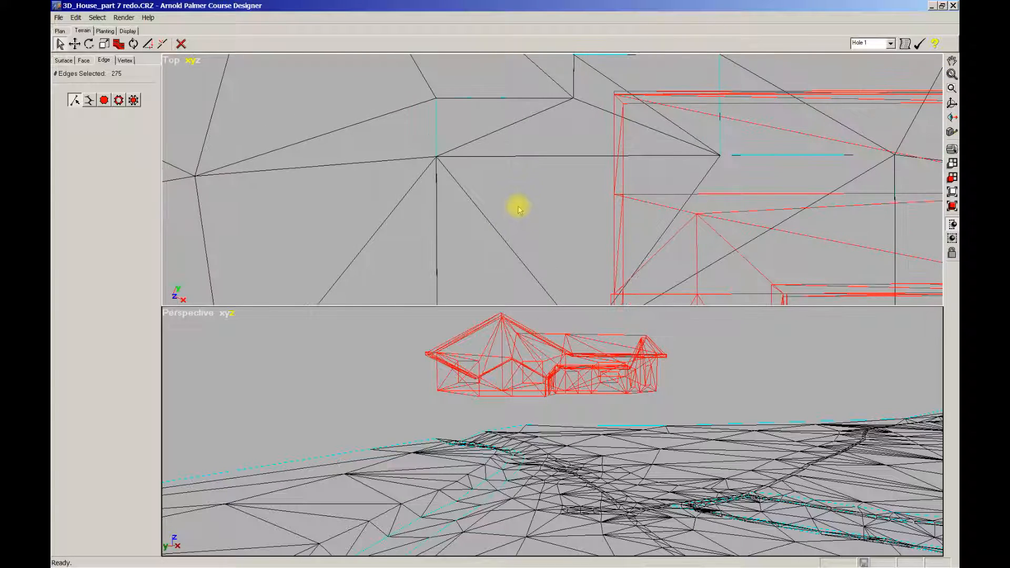
middle_drag(558, 194, 534, 183)
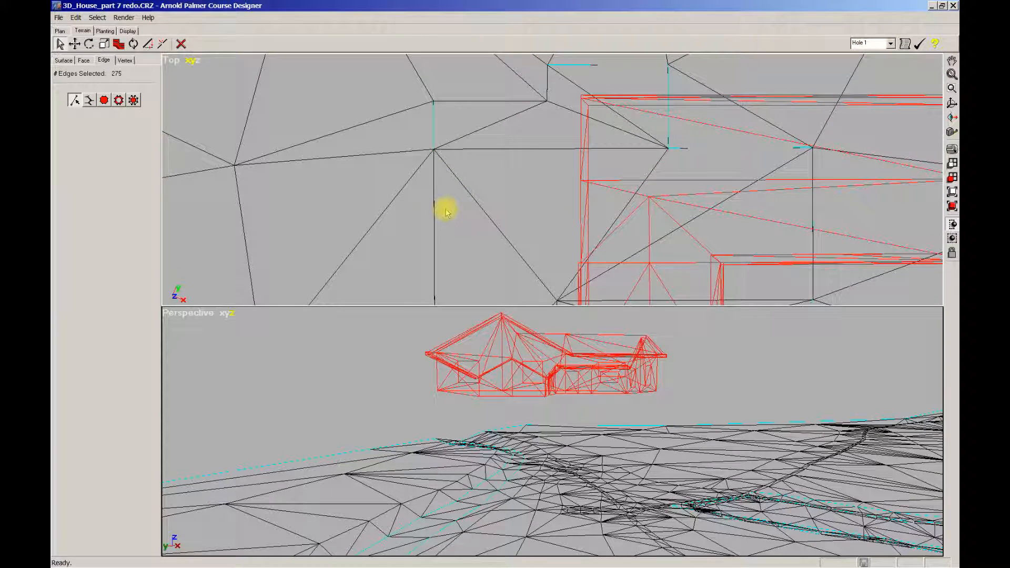
scroll(456, 226, down, 3)
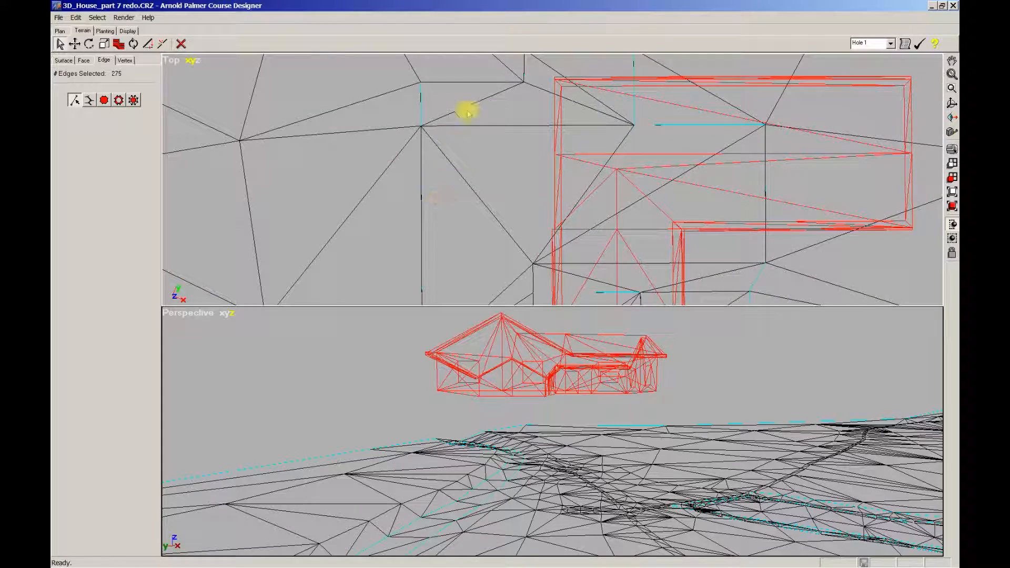
scroll(507, 163, up, 4)
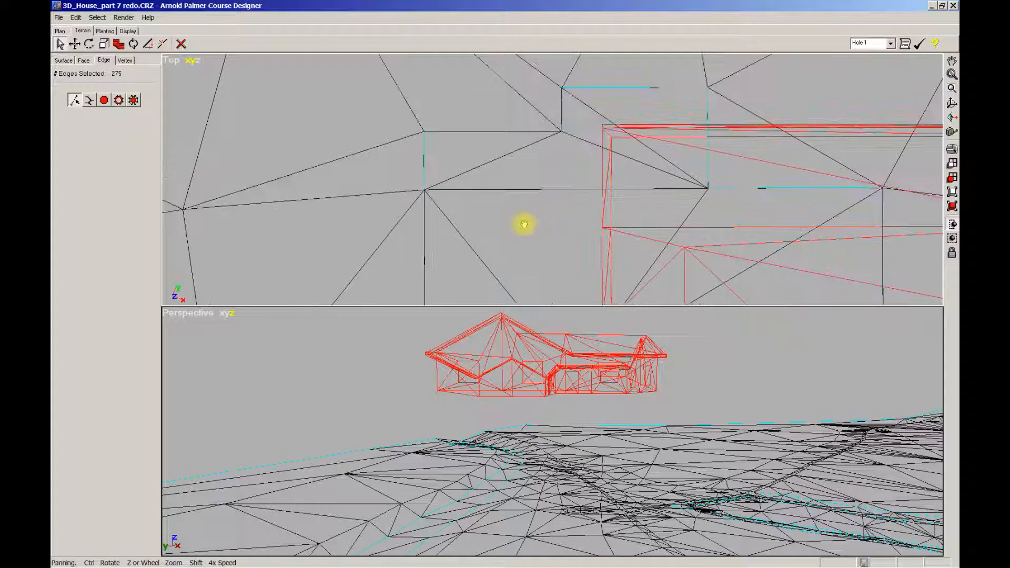
mouse_move(524, 241)
middle_down()
mouse_move(511, 255)
mouse_move(514, 241)
middle_up()
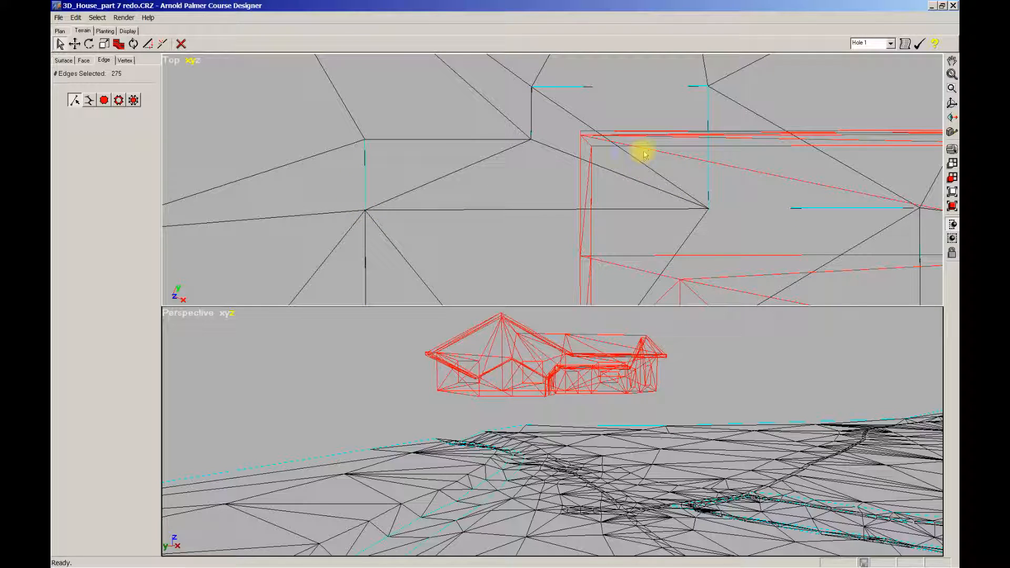
Restore the full house selection and move the house in the Top view so its wall corner sits near the terrain outline's corner.
click(762, 149)
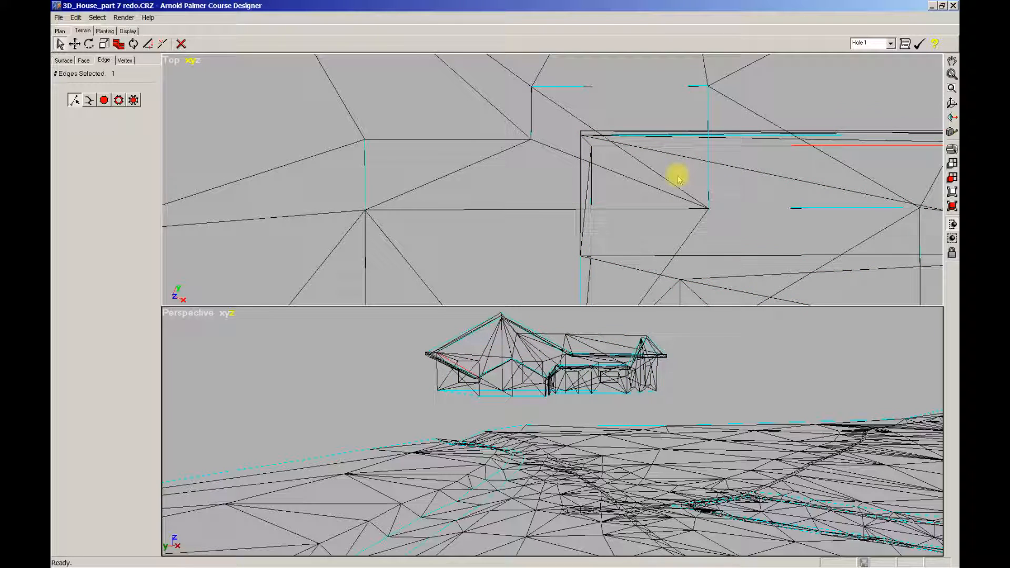
key(ctrl+z)
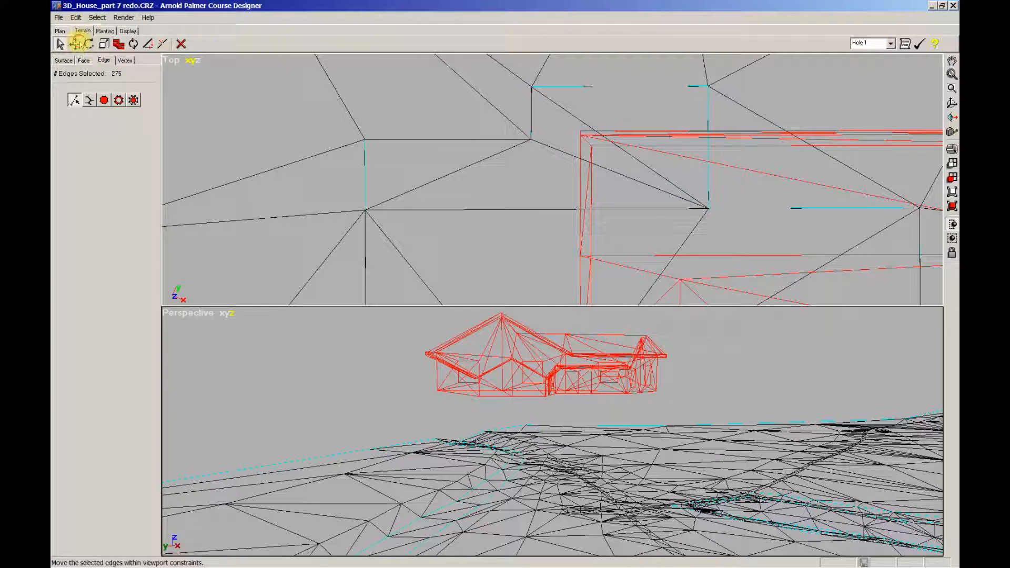
click(75, 43)
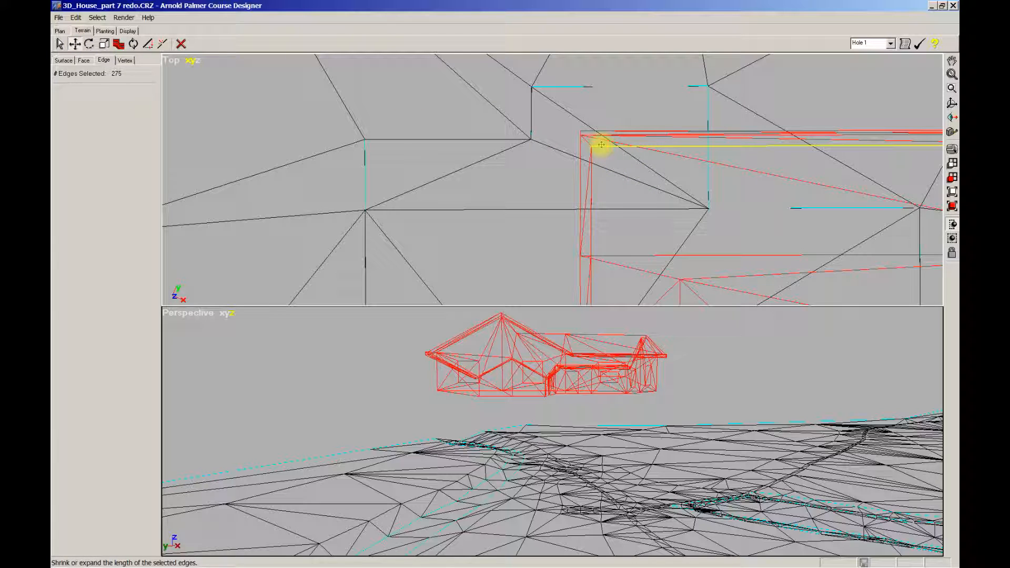
drag(601, 144, 372, 206)
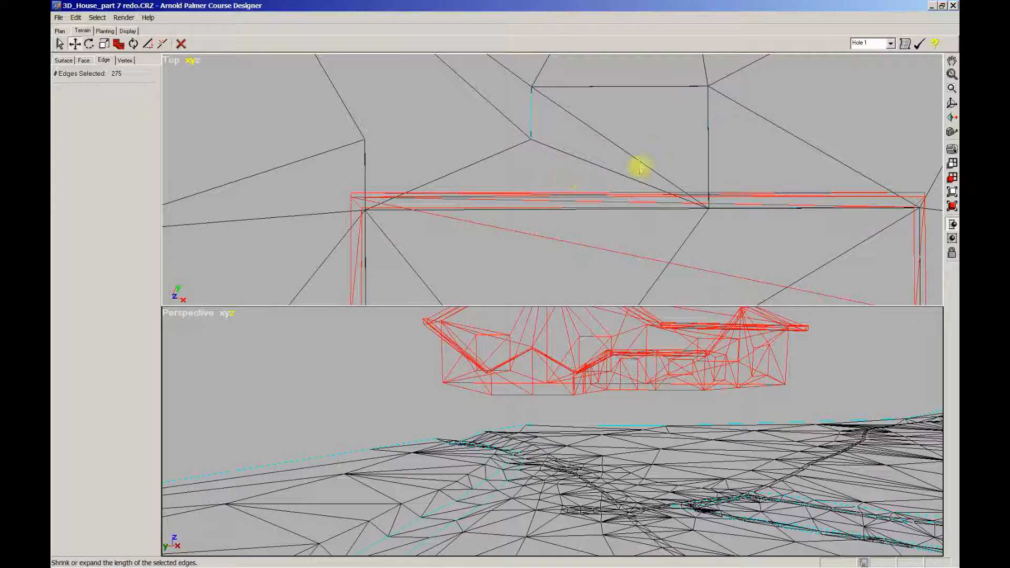
In an enlarged Top view, move the selected house so its upper-left wall corner coincides with the terrain's building outline corner.
right_drag(532, 246, 669, 189)
scroll(568, 185, up, 4)
right_drag(499, 161, 563, 189)
scroll(536, 234, up, 4)
scroll(505, 146, up, 2)
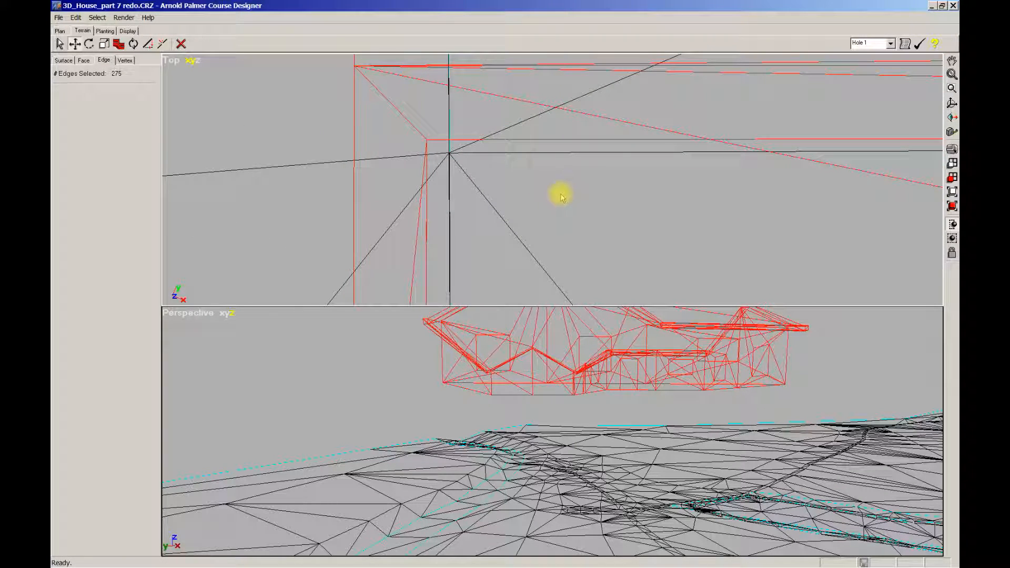
key(w)
scroll(447, 234, down, 2)
right_drag(436, 298, 475, 237)
scroll(480, 284, down, 1)
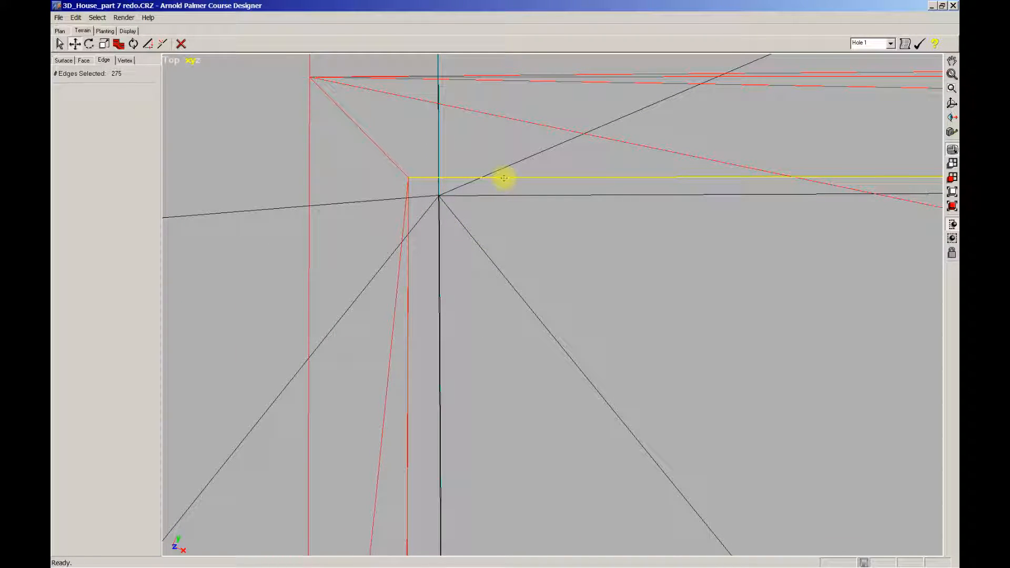
mouse_move(504, 178)
mouse_down()
mouse_move(531, 189)
mouse_move(516, 187)
mouse_up()
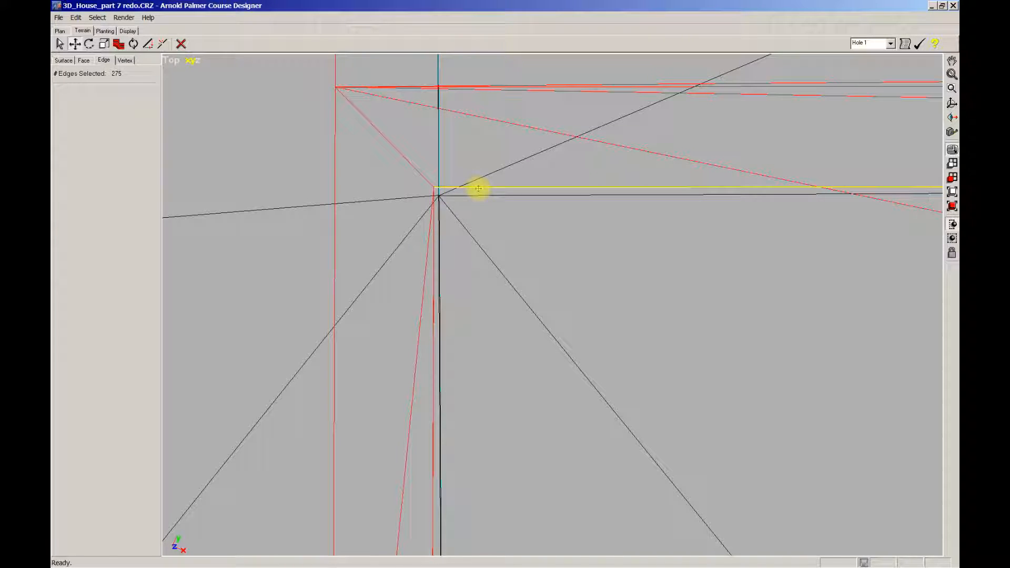
drag(482, 188, 484, 192)
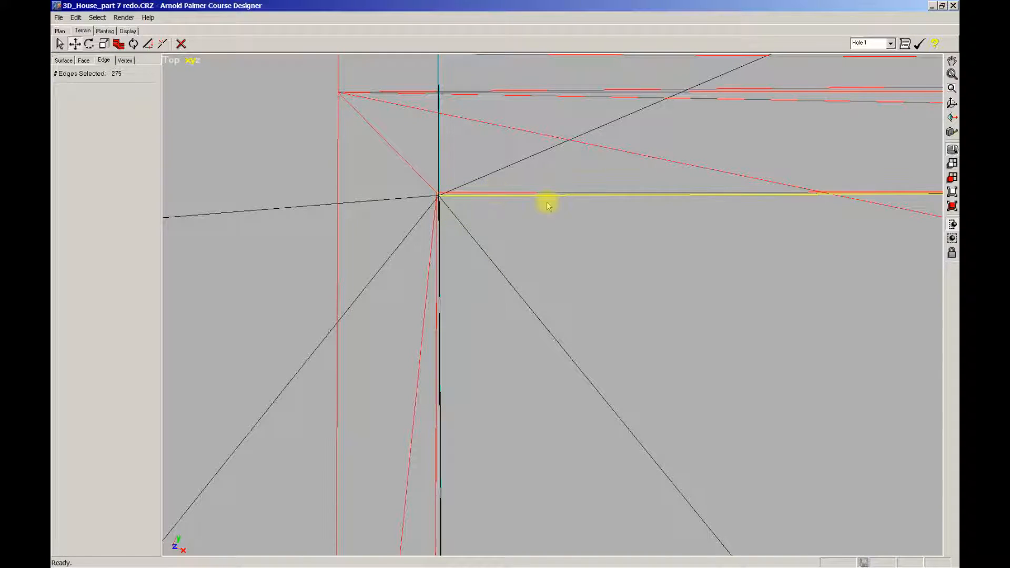
Switch to vertex editing and test-move one stacked vertex at the terrain outline's junction along the upper wall, returning it to its place.
right_drag(744, 265, 422, 247)
right_drag(799, 260, 221, 257)
right_drag(829, 248, 369, 229)
right_drag(721, 226, 409, 219)
right_drag(829, 207, 286, 203)
right_drag(747, 200, 518, 216)
right_drag(528, 264, 538, 351)
scroll(540, 249, down, 5)
mouse_move(580, 314)
right_down()
mouse_move(582, 267)
mouse_move(512, 206)
mouse_move(571, 322)
mouse_move(573, 298)
right_up()
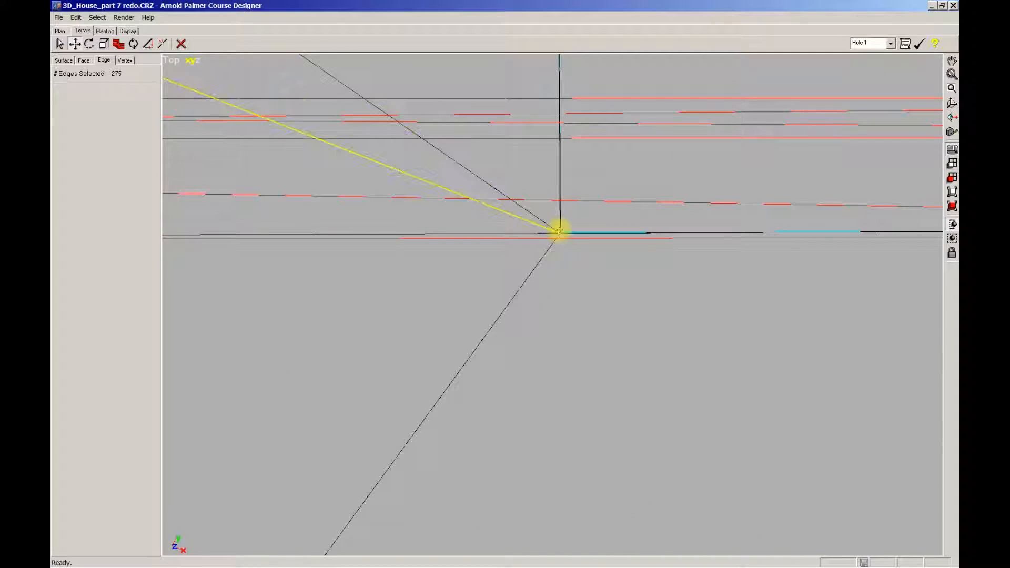
click(127, 61)
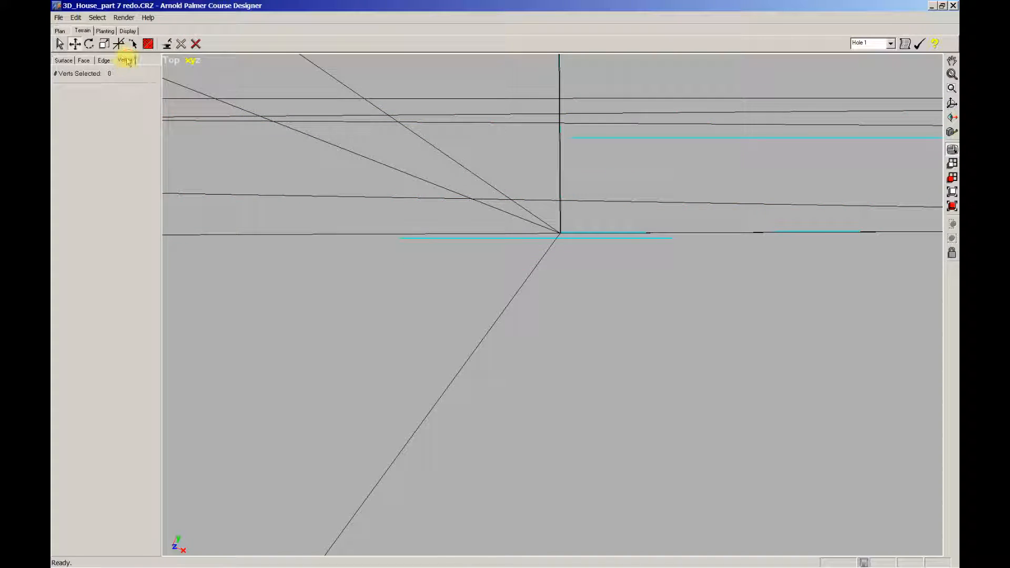
click(59, 44)
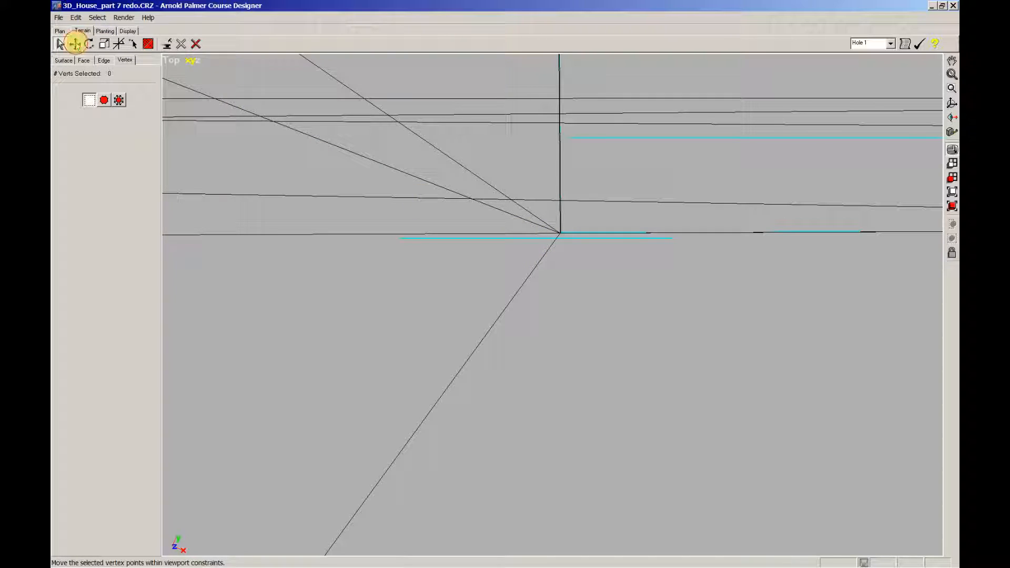
click(76, 44)
drag(559, 231, 526, 216)
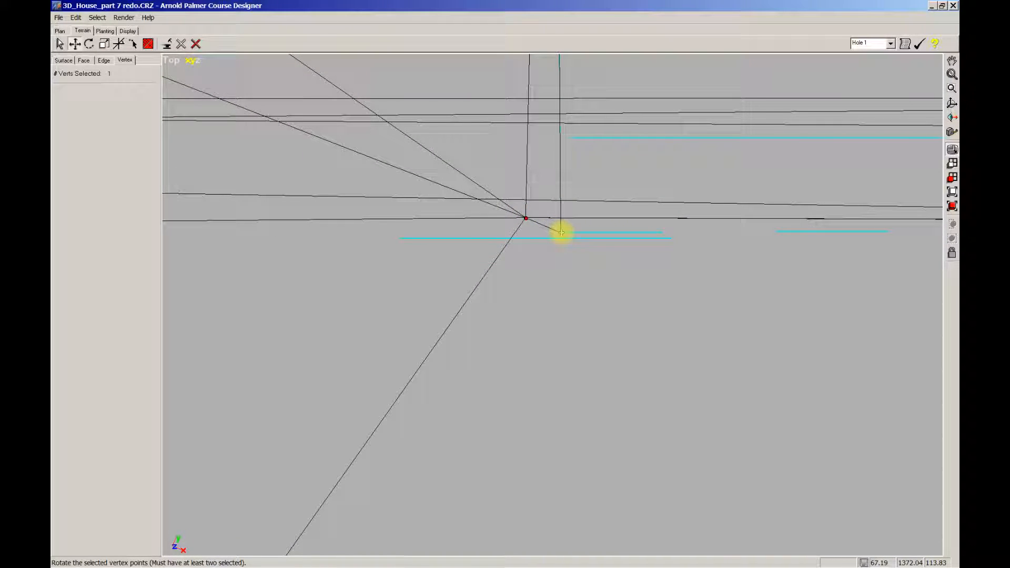
drag(525, 218, 560, 233)
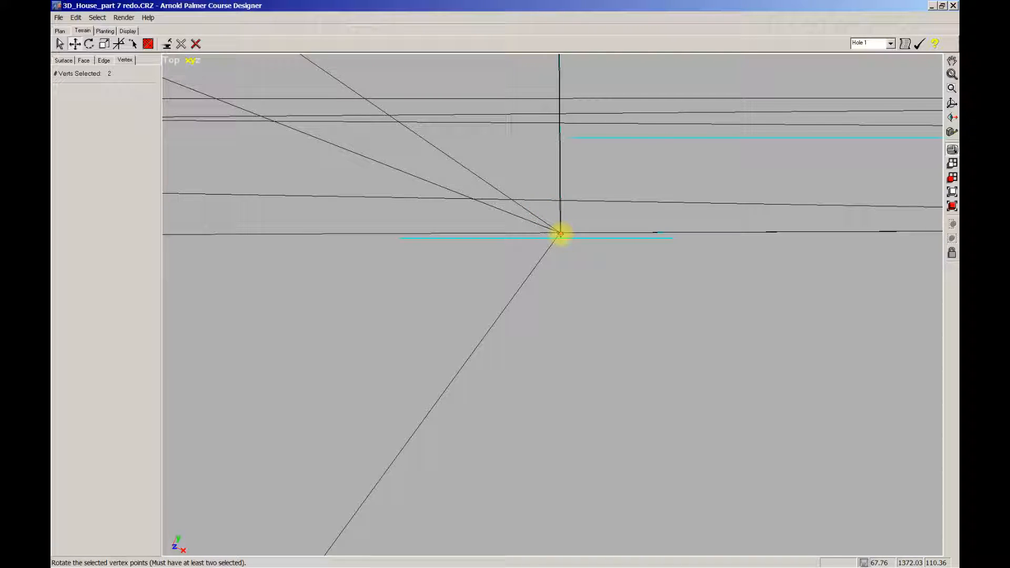
Move the terrain junction's vertices onto the house's upper wall line and the outline's upper-right corner onto the matching wall corner.
drag(560, 233, 561, 241)
right_drag(751, 288, 474, 281)
right_drag(773, 282, 223, 282)
right_drag(791, 293, 122, 283)
scroll(468, 247, up, 3)
right_drag(520, 249, 526, 287)
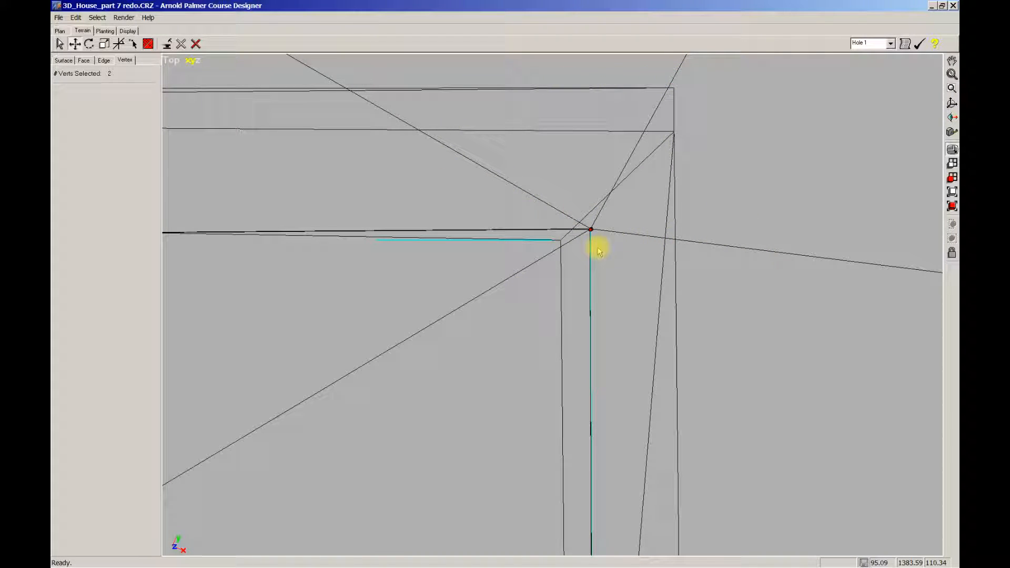
drag(591, 230, 558, 241)
Move the terrain outline's lower-right corner vertices onto the house's wall corner.
middle_drag(346, 286, 312, 272)
middle_drag(504, 358, 576, 509)
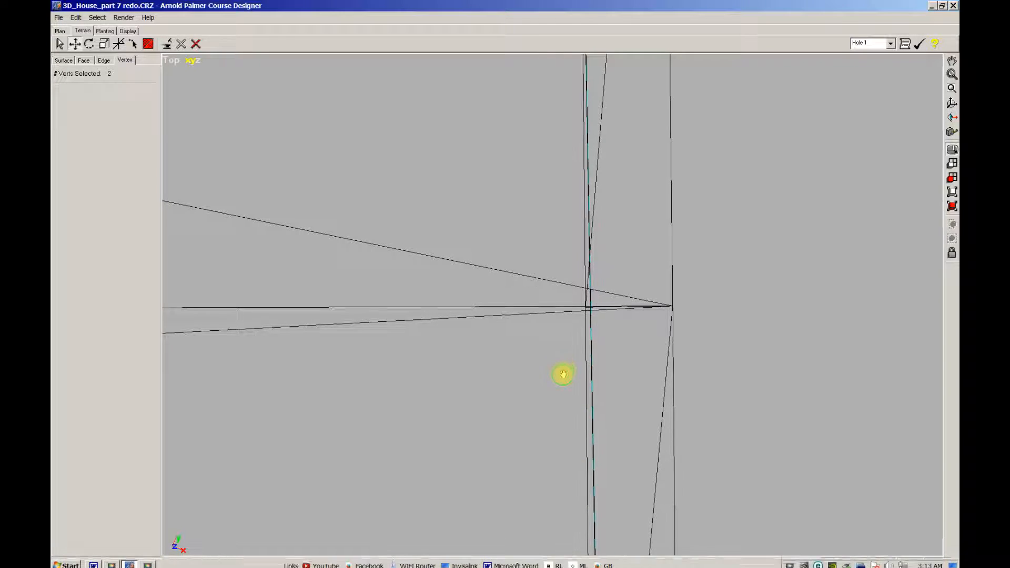
middle_drag(563, 374, 559, 22)
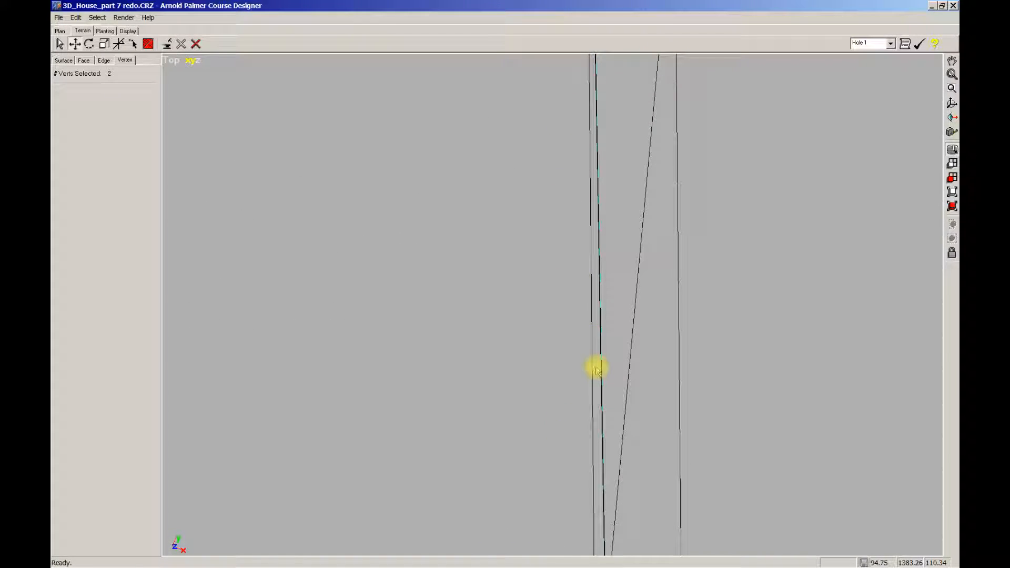
middle_drag(597, 185, 604, 350)
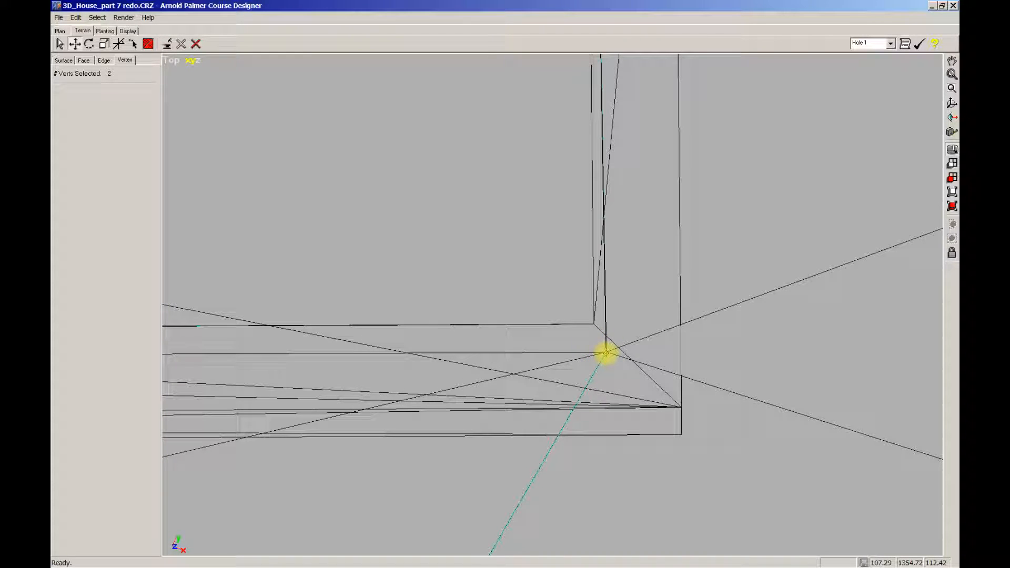
drag(606, 352, 592, 322)
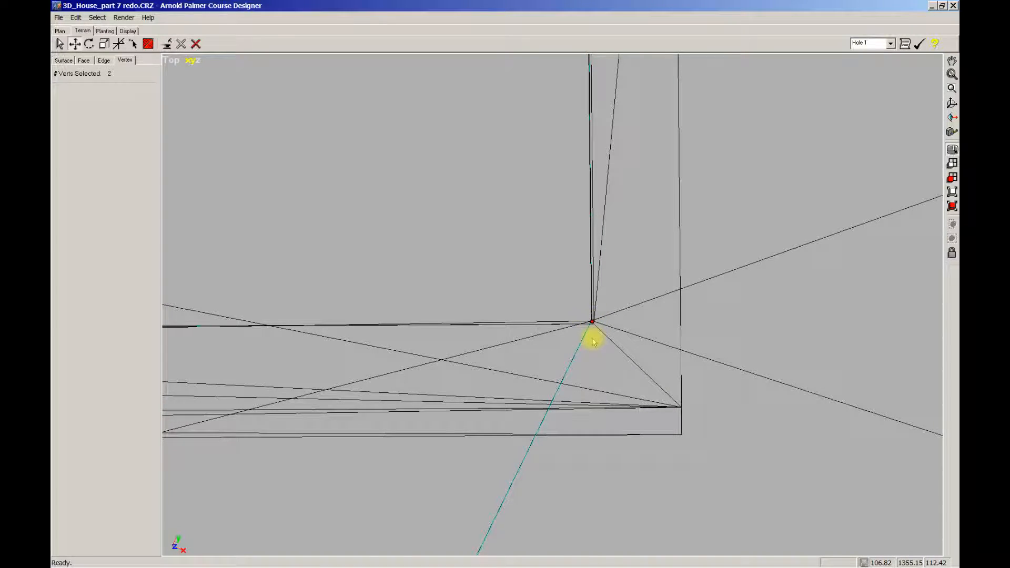
Follow the right-hand wall between its corners and nudge the house's mid-wall vertices into line with the adjoining horizontal edge.
scroll(594, 340, up, 1)
middle_drag(606, 337, 582, 391)
middle_drag(598, 124, 575, 424)
mouse_move(568, 67)
middle_down()
mouse_move(568, 298)
mouse_move(584, 425)
middle_up()
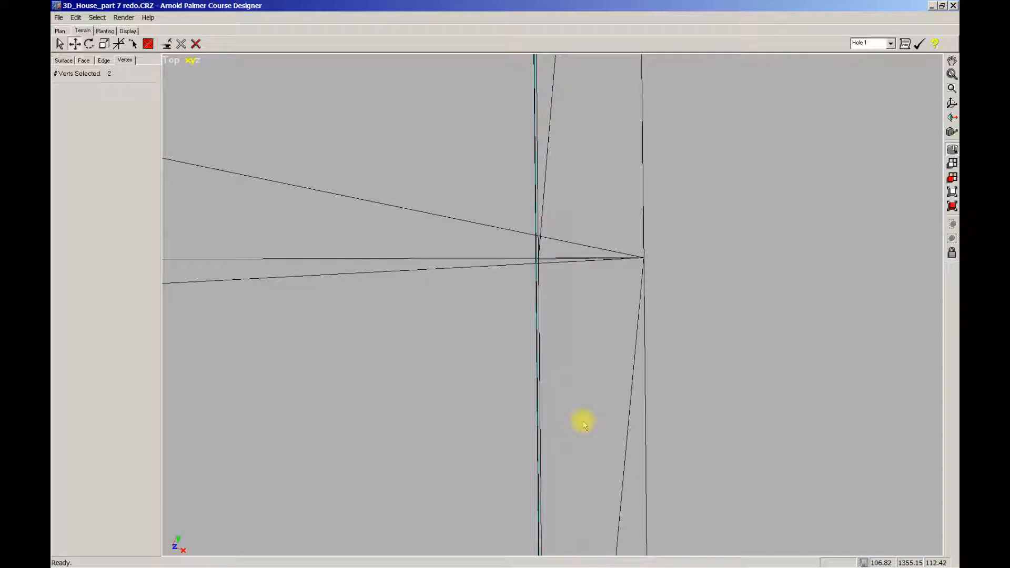
mouse_move(563, 257)
middle_down()
mouse_move(564, 199)
mouse_move(568, 462)
middle_up()
mouse_move(566, 131)
middle_down()
mouse_move(567, 475)
mouse_move(580, 163)
middle_up()
middle_drag(577, 521, 581, 23)
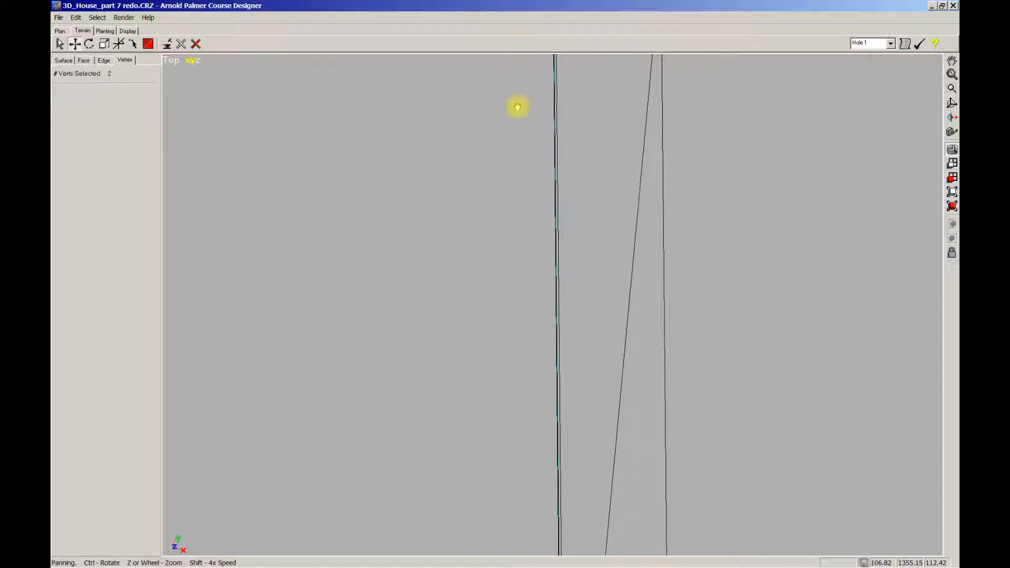
middle_drag(516, 106, 520, 184)
middle_drag(536, 107, 531, 311)
scroll(532, 311, up, 4)
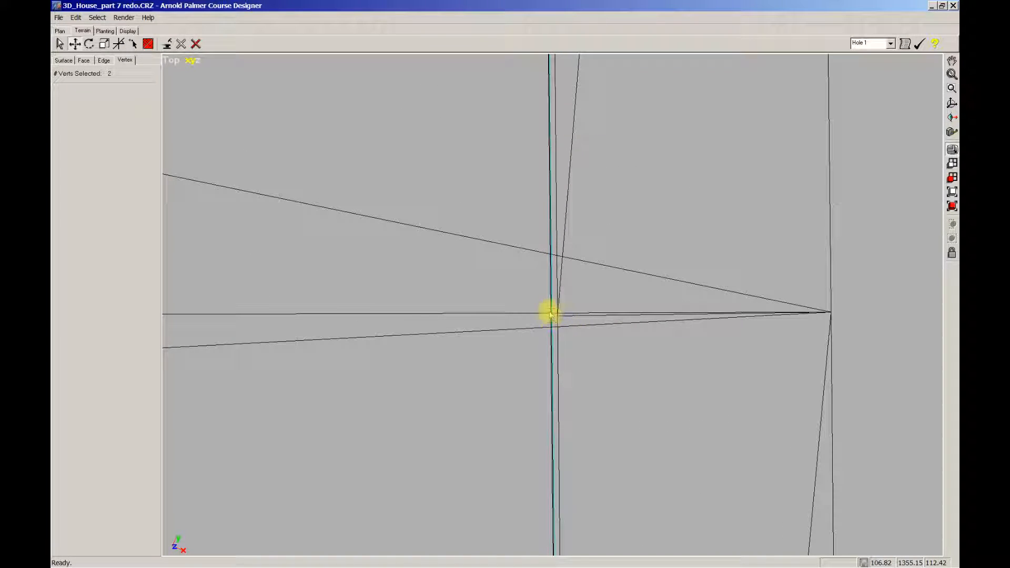
drag(558, 316, 558, 314)
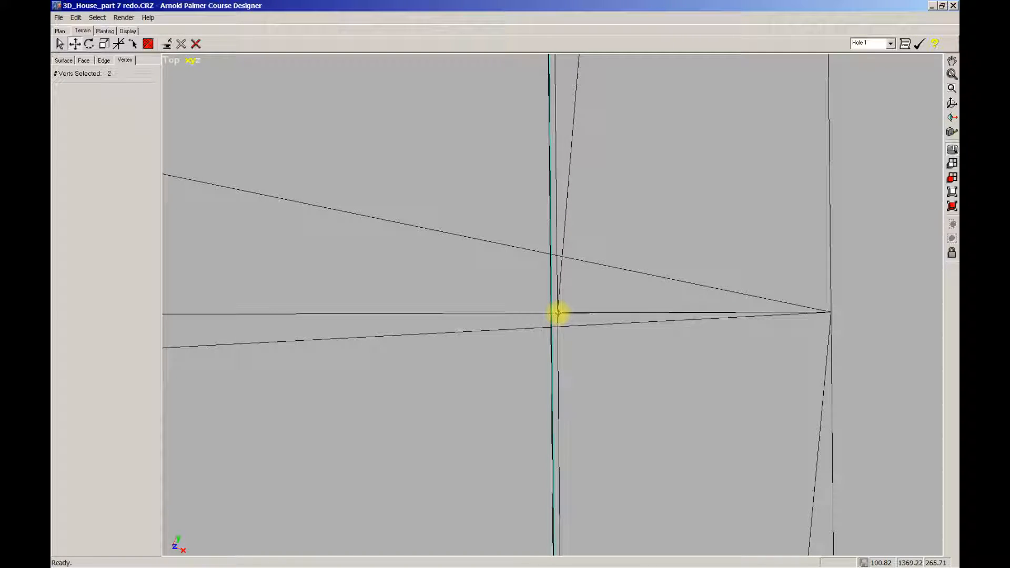
Move the terrain outline's inner corner vertex, at the far end of the lower wall, onto the house's recessed wall corner.
scroll(589, 386, down, 4)
middle_drag(586, 363, 593, 55)
mouse_move(562, 329)
middle_down()
mouse_move(573, 279)
mouse_move(574, 37)
mouse_move(564, 261)
mouse_move(564, 31)
middle_up()
middle_drag(439, 372, 751, 338)
middle_drag(395, 350, 767, 315)
middle_drag(479, 316, 863, 304)
mouse_move(453, 326)
middle_down()
mouse_move(724, 316)
mouse_move(795, 292)
middle_up()
drag(511, 294, 504, 275)
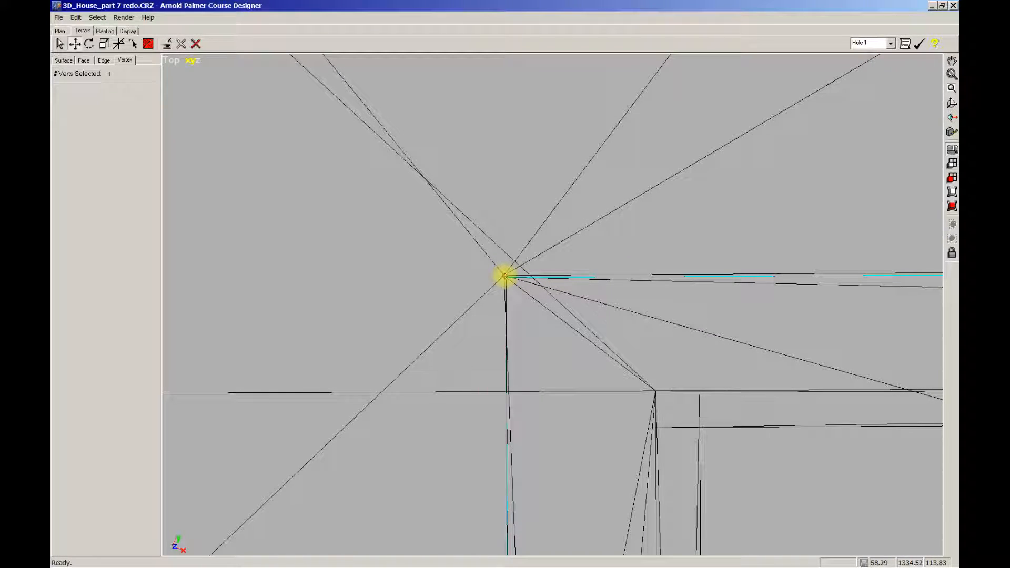
Clear the house's edge selection and rotate the long diagonal edge beside the recessed wall so it meets the wall's mid vertex.
right_drag(816, 310, 377, 299)
right_drag(858, 321, 312, 310)
mouse_move(861, 289)
right_down()
mouse_move(274, 289)
mouse_move(535, 286)
mouse_move(444, 286)
mouse_move(460, 286)
right_up()
scroll(460, 287, down, 5)
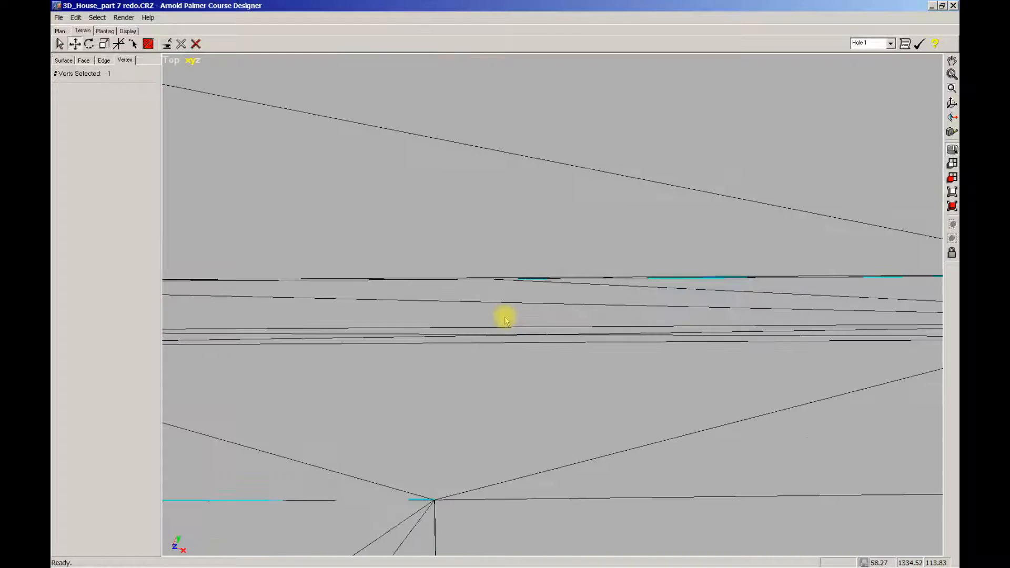
mouse_move(583, 333)
right_down()
mouse_move(651, 308)
mouse_move(595, 318)
mouse_move(593, 337)
right_up()
scroll(572, 337, down, 1)
scroll(578, 334, up, 4)
scroll(595, 317, down, 1)
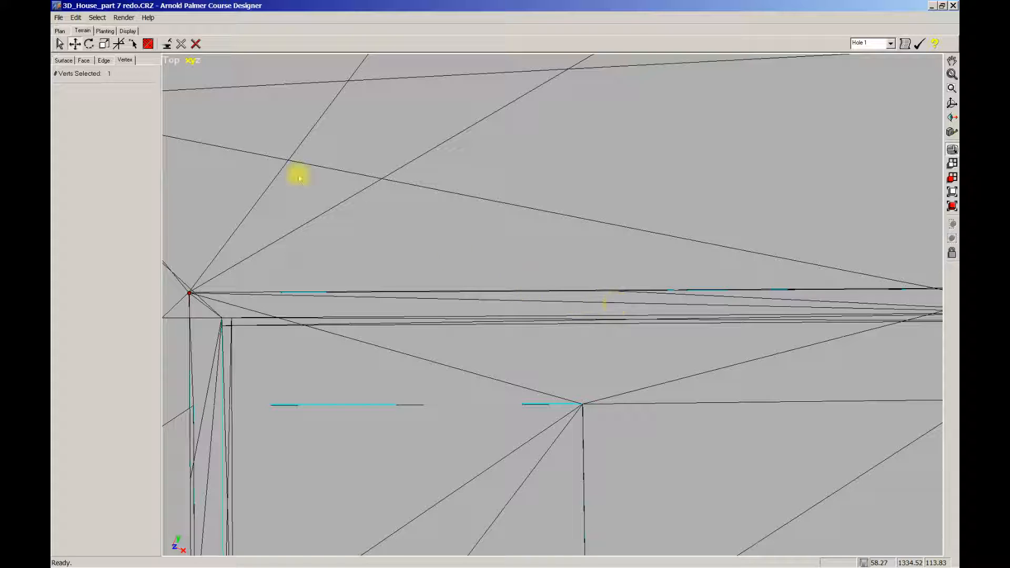
click(102, 60)
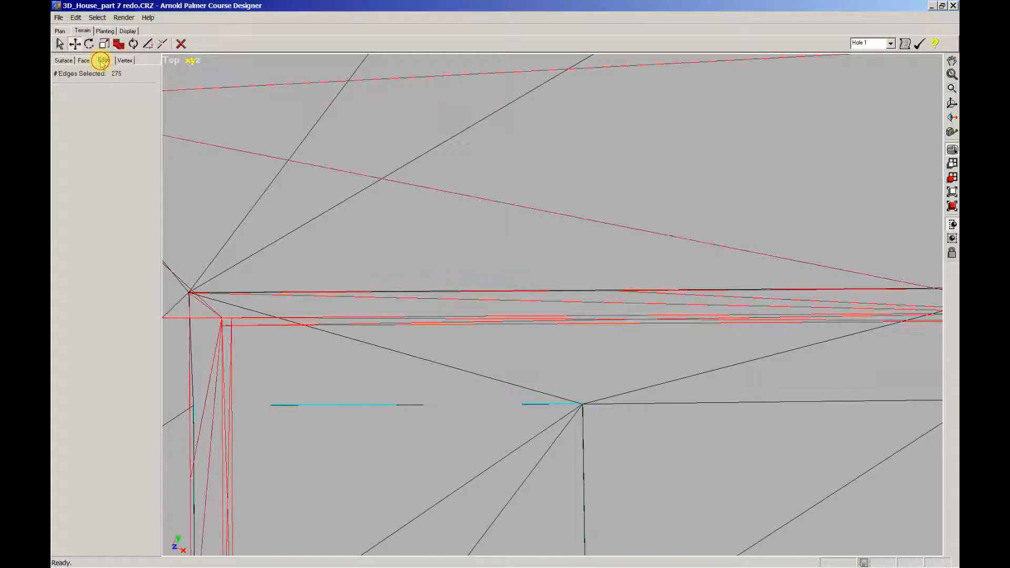
click(134, 45)
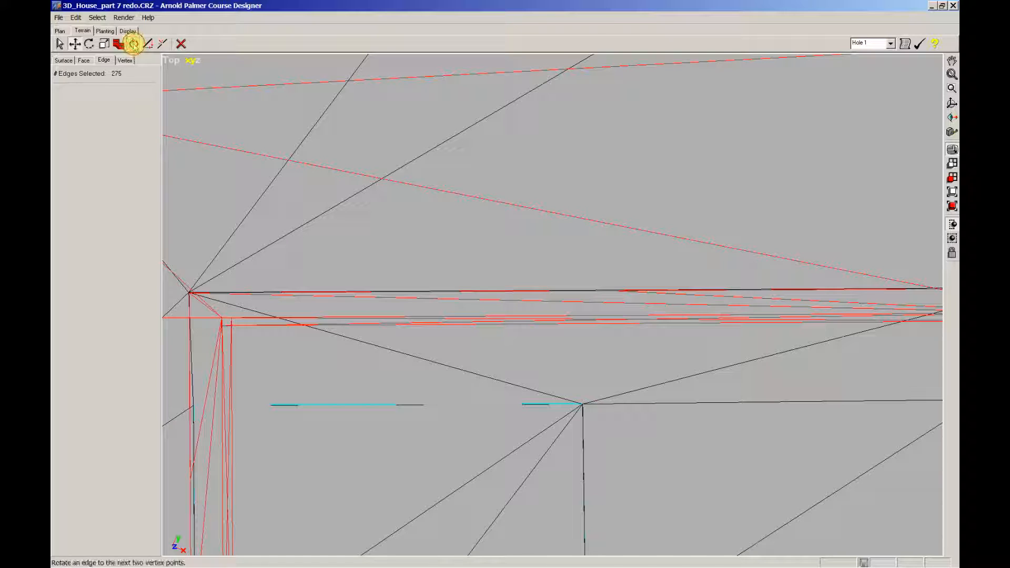
click(657, 346)
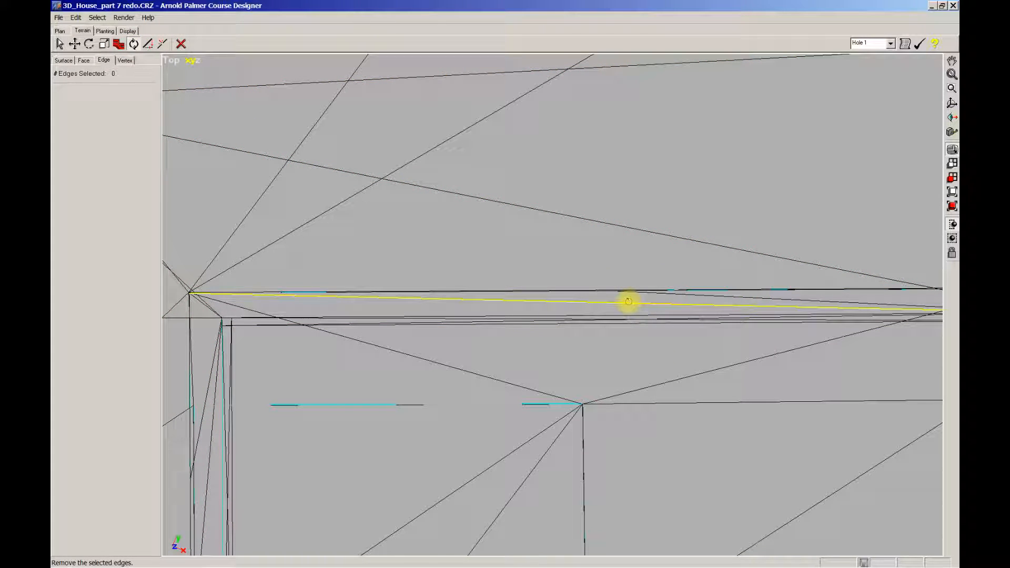
click(604, 303)
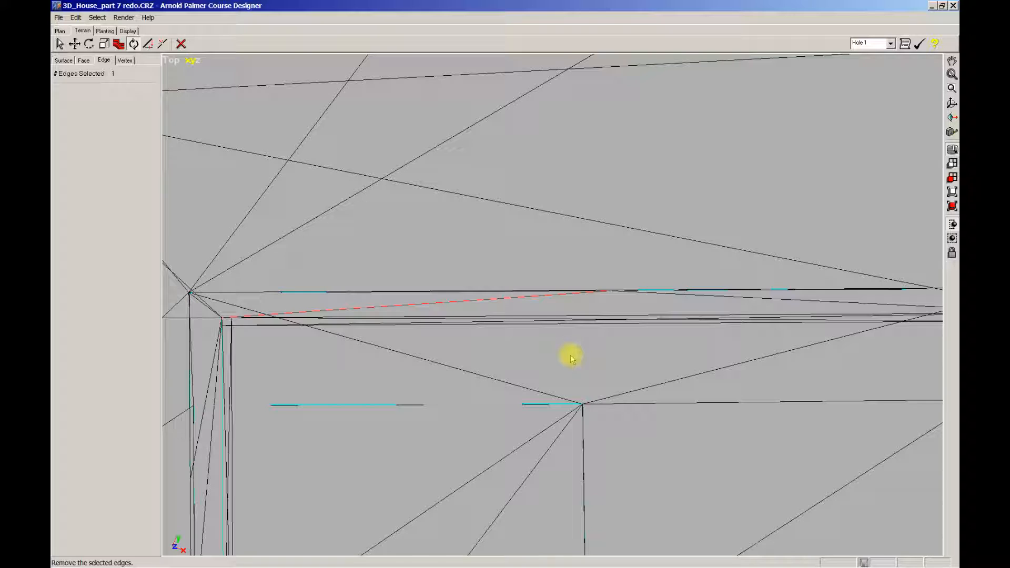
Move the terrain vertices below the inner corner onto the house's wall line and the outline's next outer corner onto its wall corner.
middle_drag(564, 340, 687, 317)
middle_drag(417, 336, 575, 283)
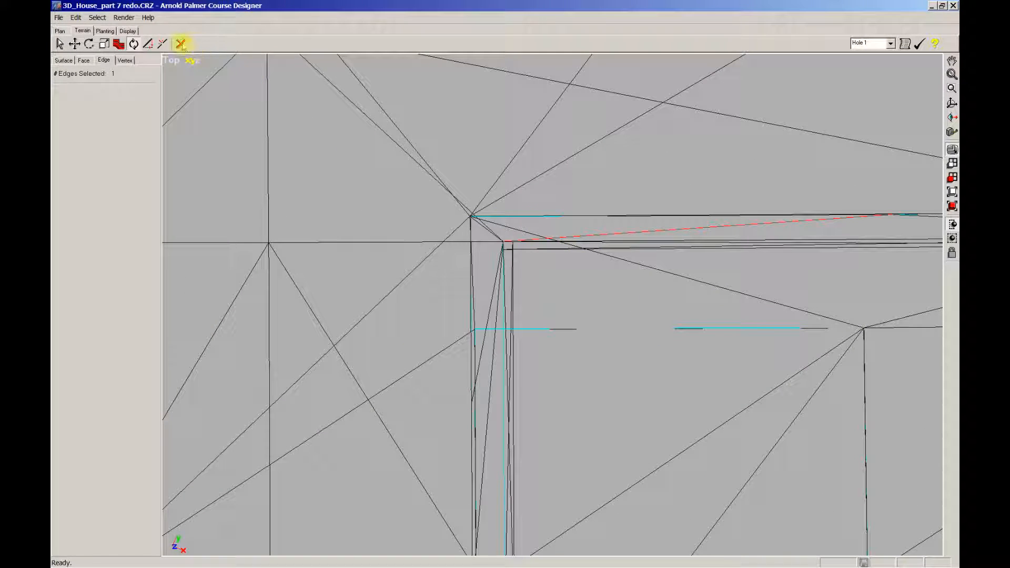
click(124, 61)
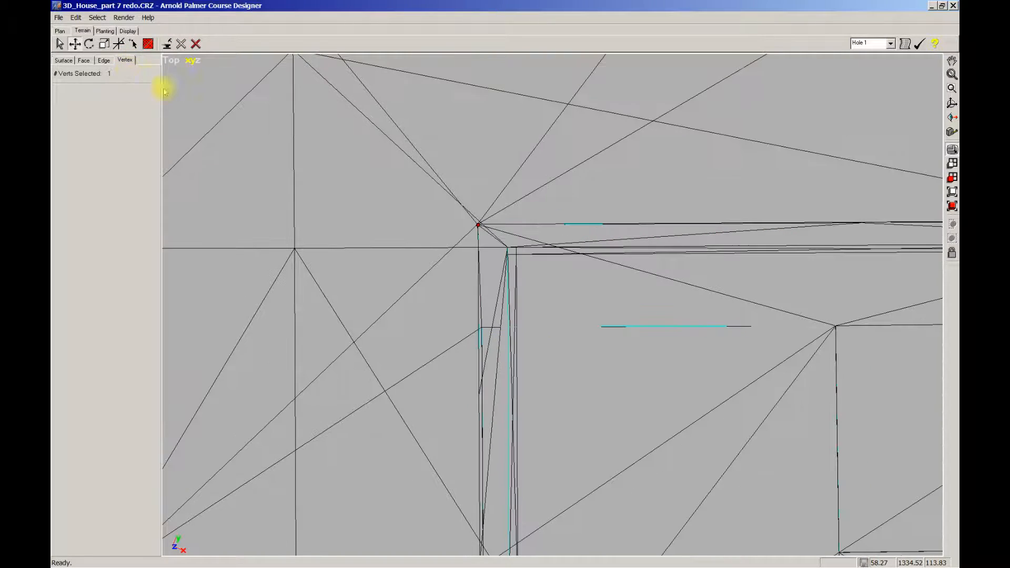
middle_drag(480, 341, 555, 327)
scroll(505, 268, up, 3)
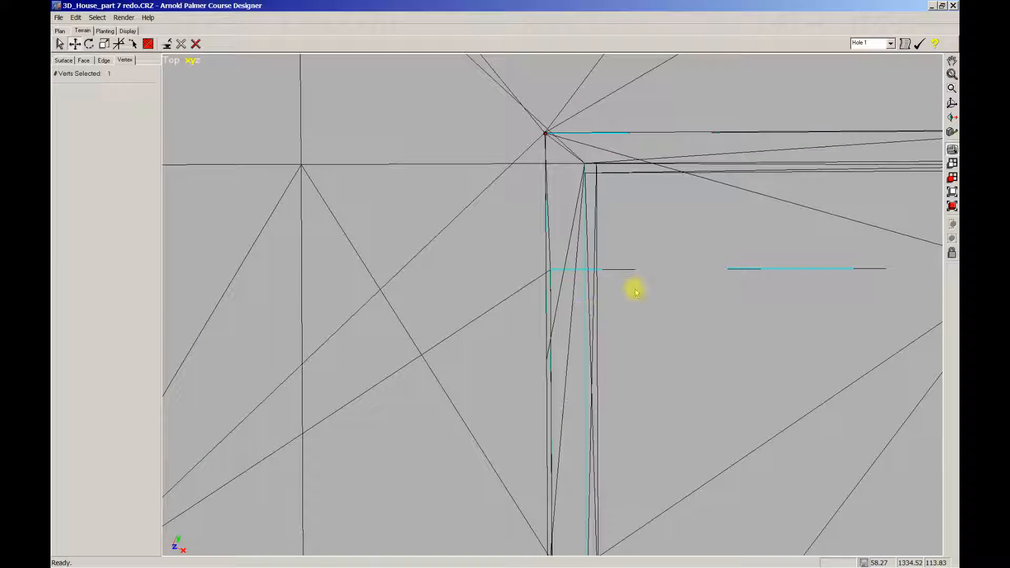
middle_drag(715, 313, 528, 368)
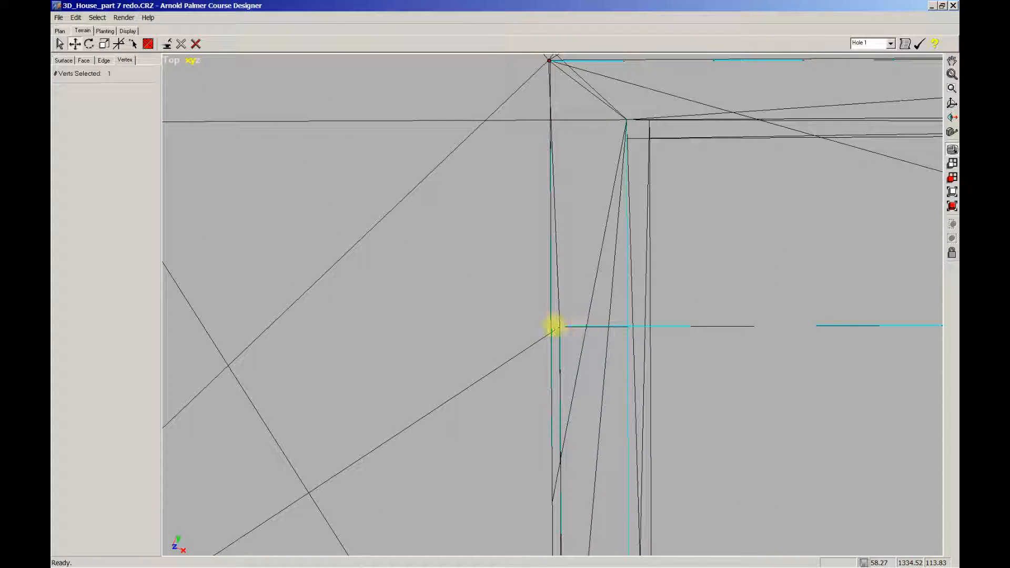
drag(560, 326, 549, 325)
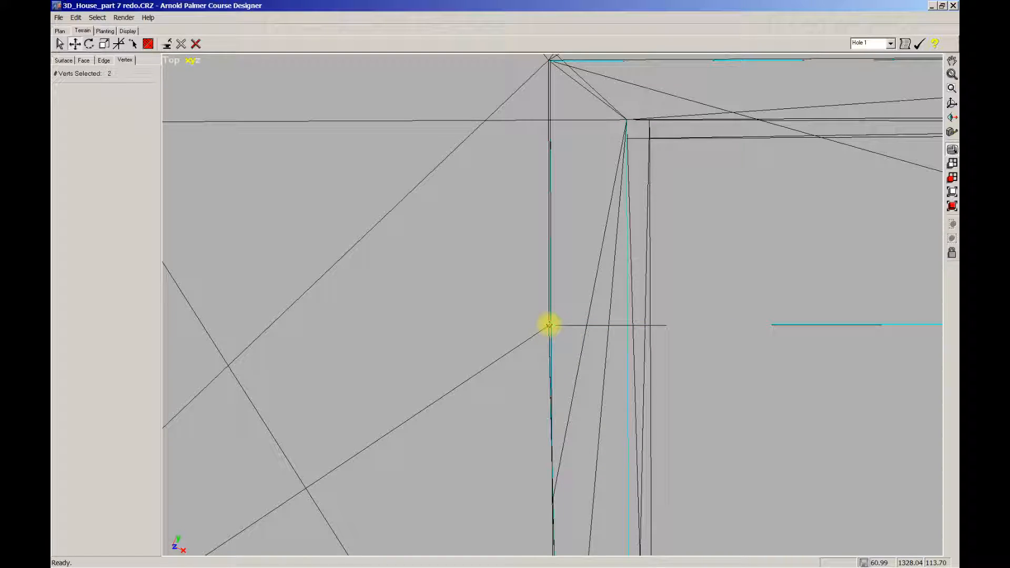
middle_drag(586, 377, 538, 306)
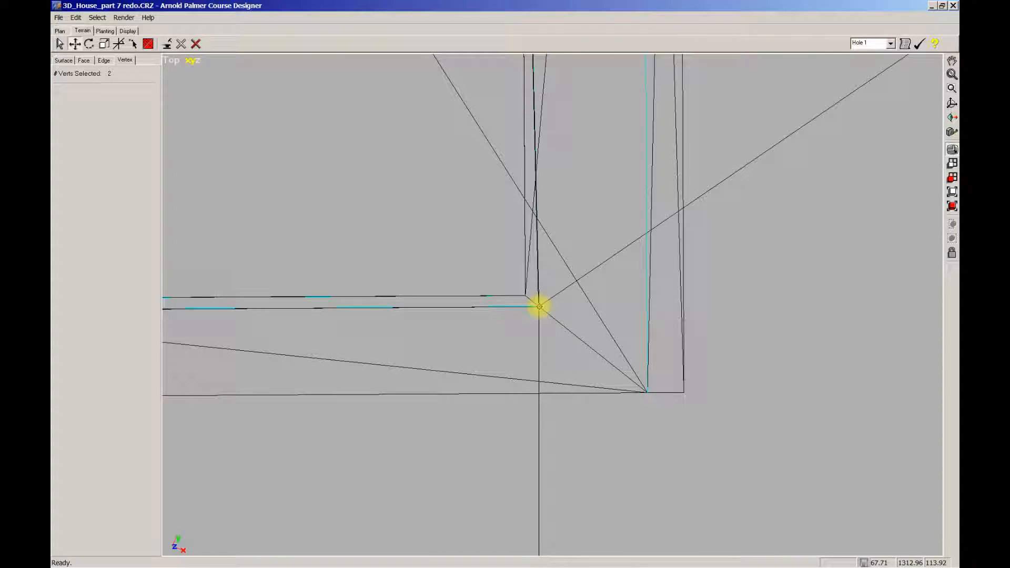
drag(539, 305, 523, 292)
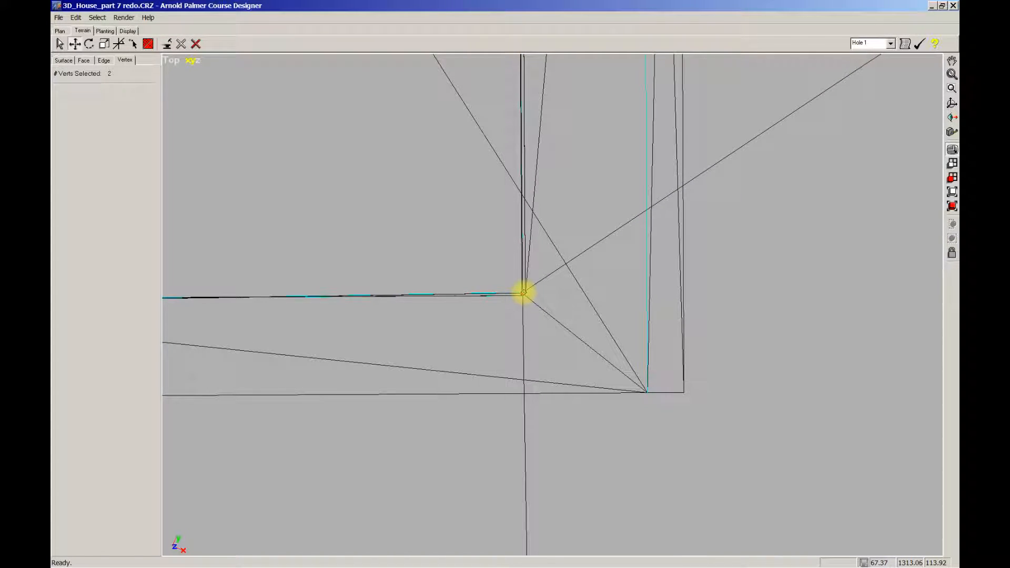
Move the terrain outline's lower-left corner vertices exactly onto the house's lower-left wall corner.
middle_drag(568, 103, 463, 325)
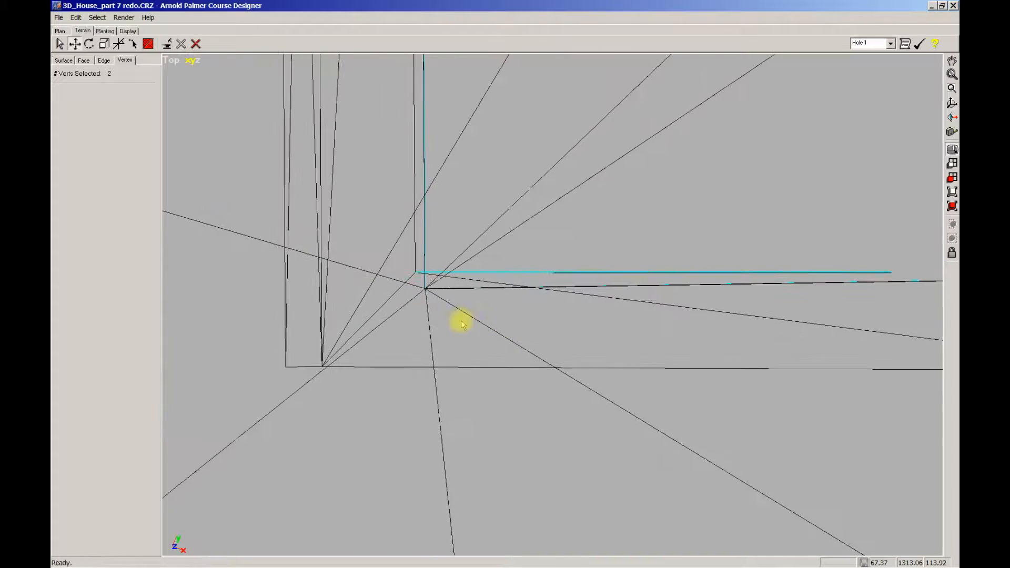
drag(425, 288, 416, 271)
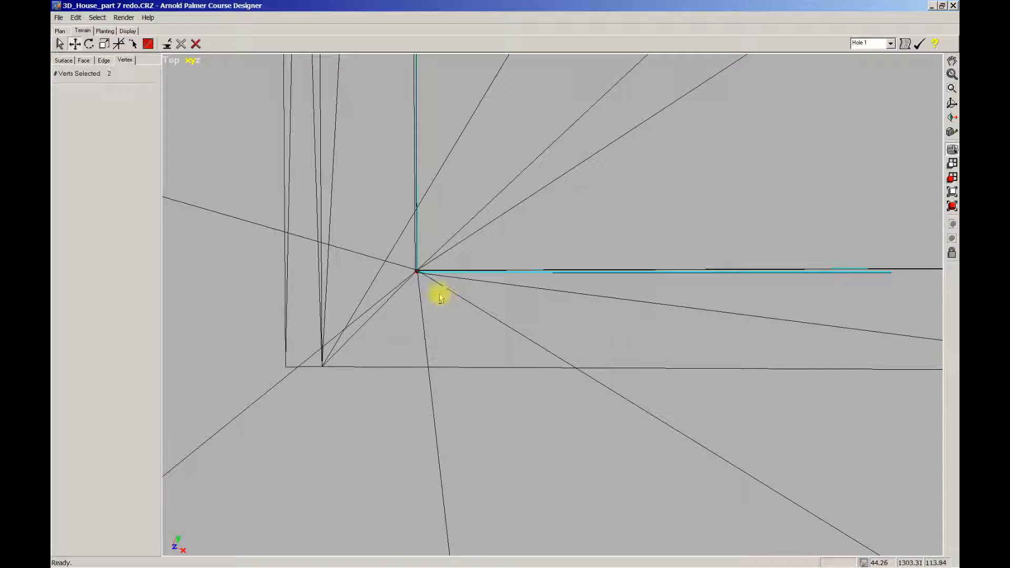
drag(416, 270, 419, 271)
middle_drag(603, 301, 495, 268)
scroll(497, 271, up, 3)
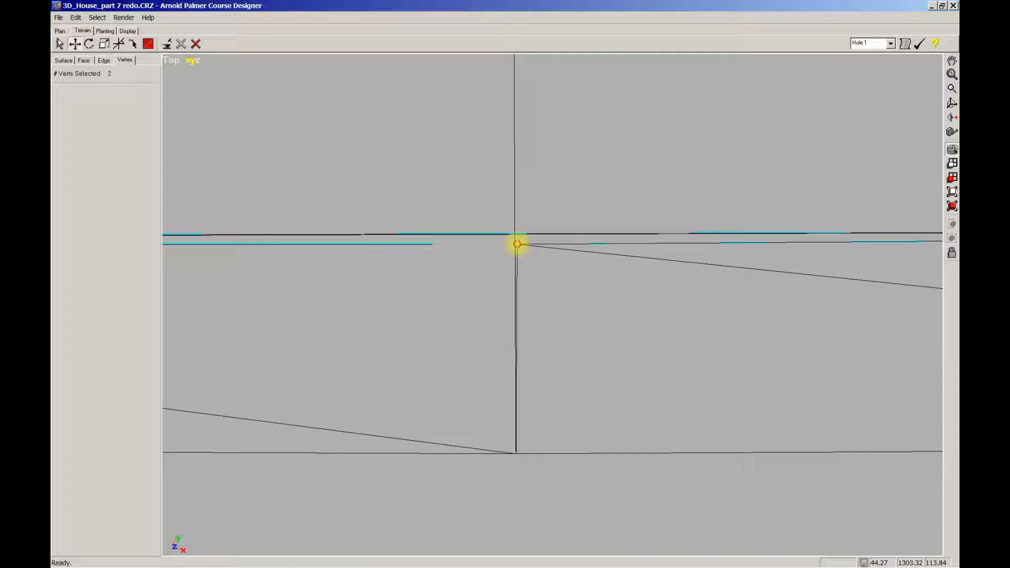
Move the terrain outline vertices midway along the lower wall onto the house's wall vertex beneath the gable ridge.
mouse_move(514, 243)
mouse_down()
mouse_move(516, 255)
mouse_move(517, 244)
mouse_up()
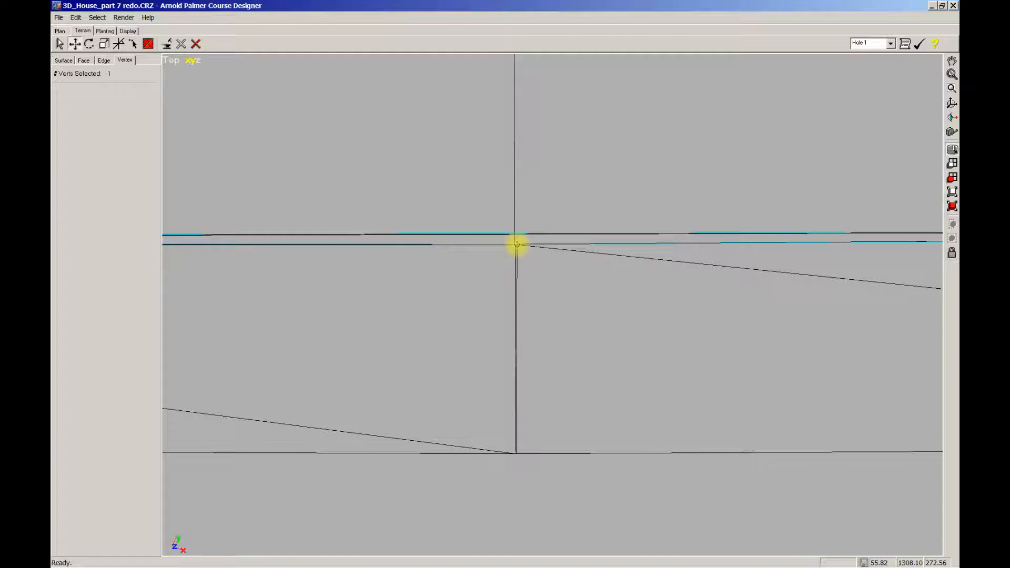
ctrl+click(518, 247)
drag(516, 246, 514, 241)
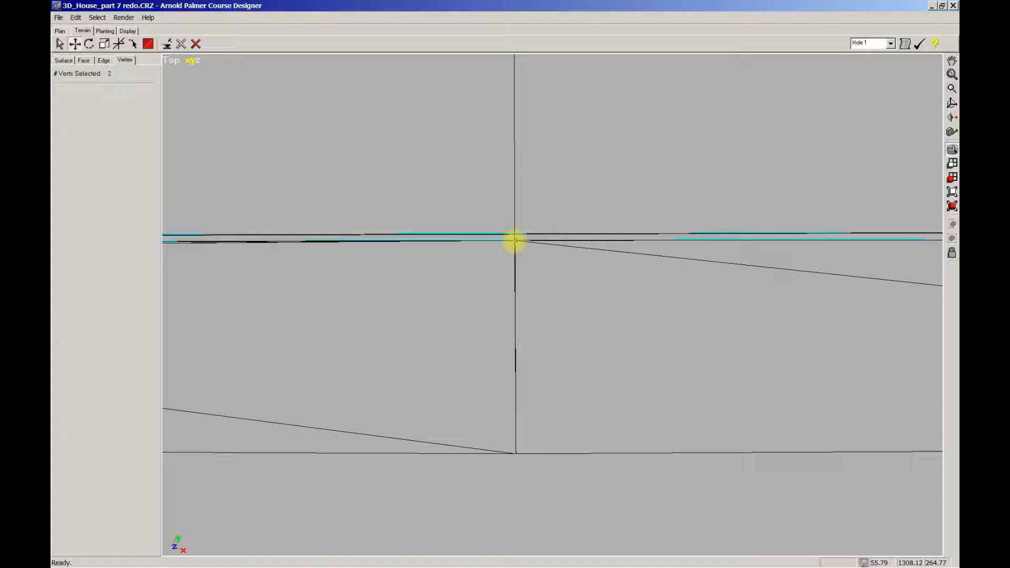
Move the terrain outline's two intermediate vertices along the house's left wall onto the matching wall vertices.
scroll(431, 290, down, 7)
middle_drag(310, 279, 599, 313)
middle_drag(433, 246, 455, 545)
middle_drag(468, 65, 476, 171)
middle_drag(465, 122, 455, 397)
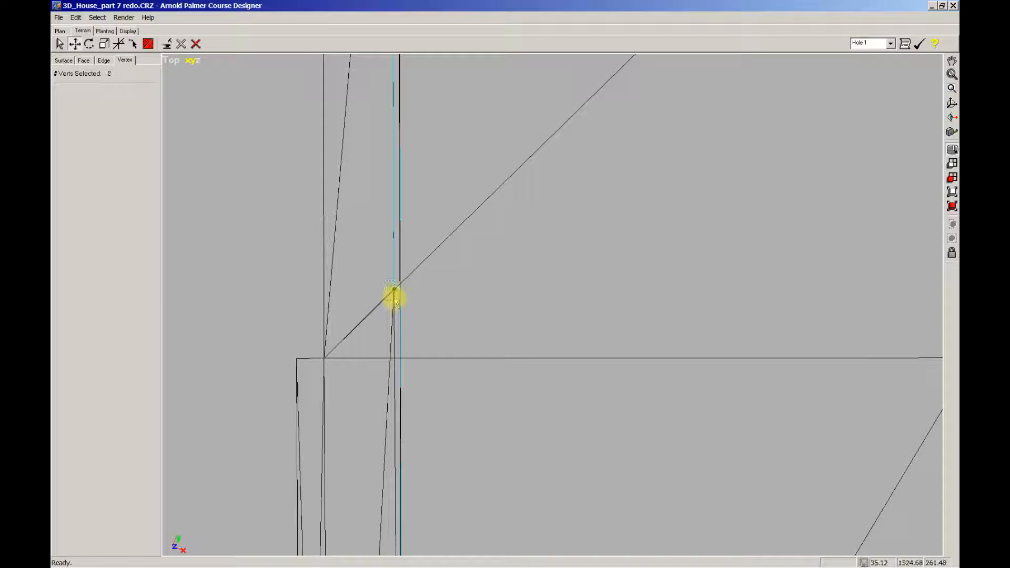
drag(392, 289, 396, 286)
middle_drag(453, 168, 501, 304)
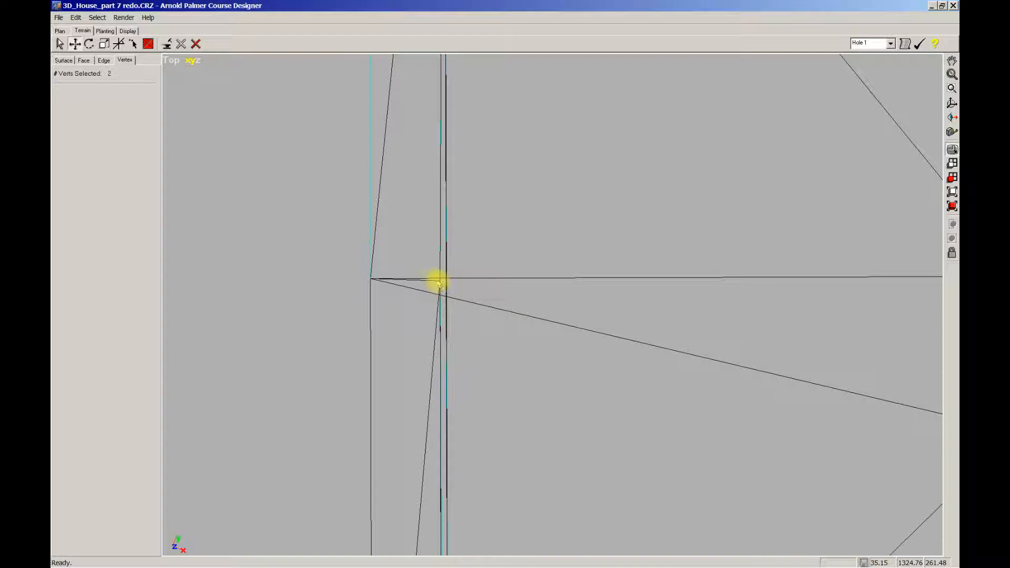
drag(442, 277, 442, 278)
middle_drag(471, 145, 694, 248)
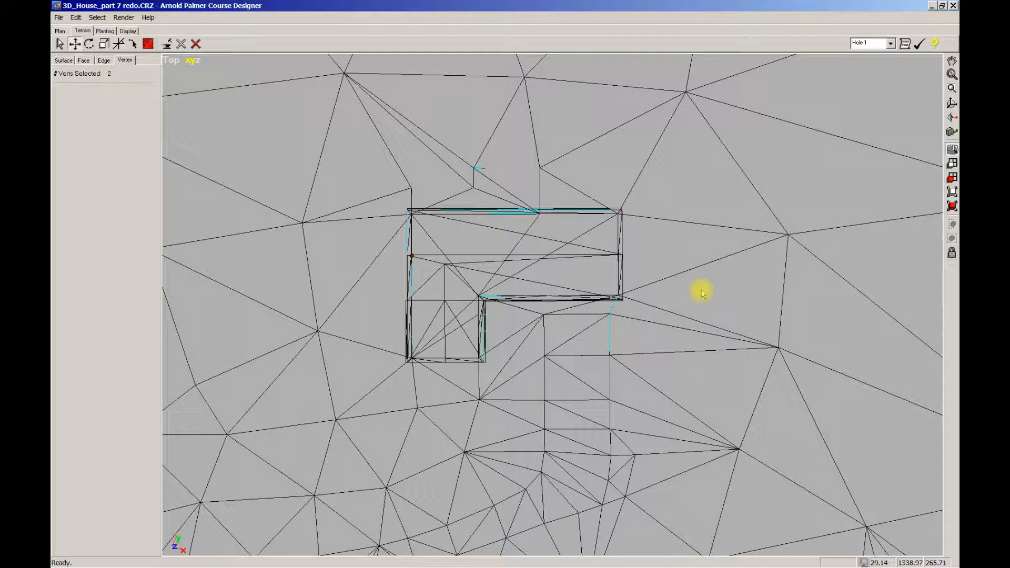
Select all edges of the house in the perspective view, leaving the terrain mesh unselected.
key(w)
middle_drag(798, 360, 771, 367)
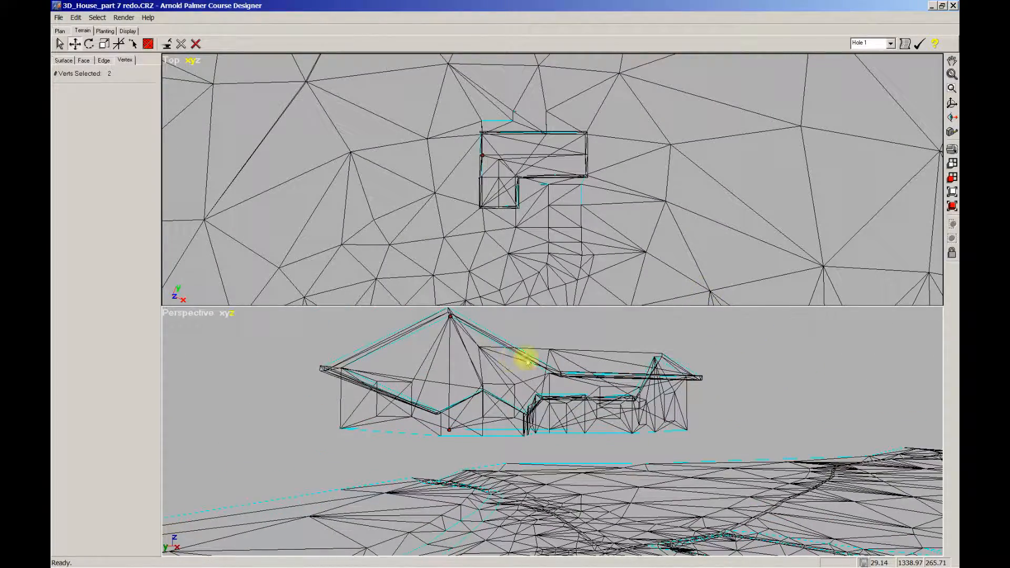
key(w)
scroll(753, 351, down, 8)
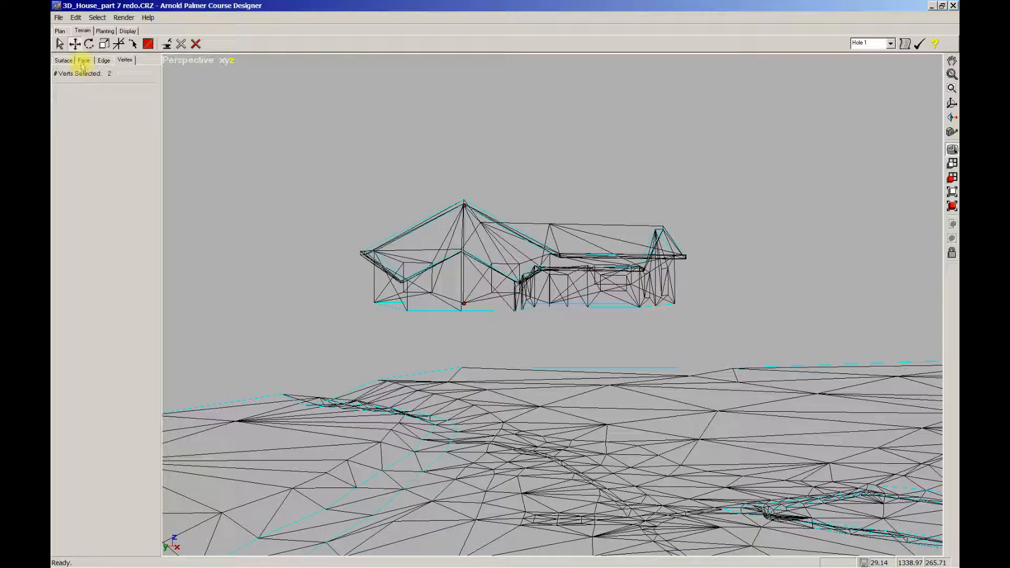
click(105, 61)
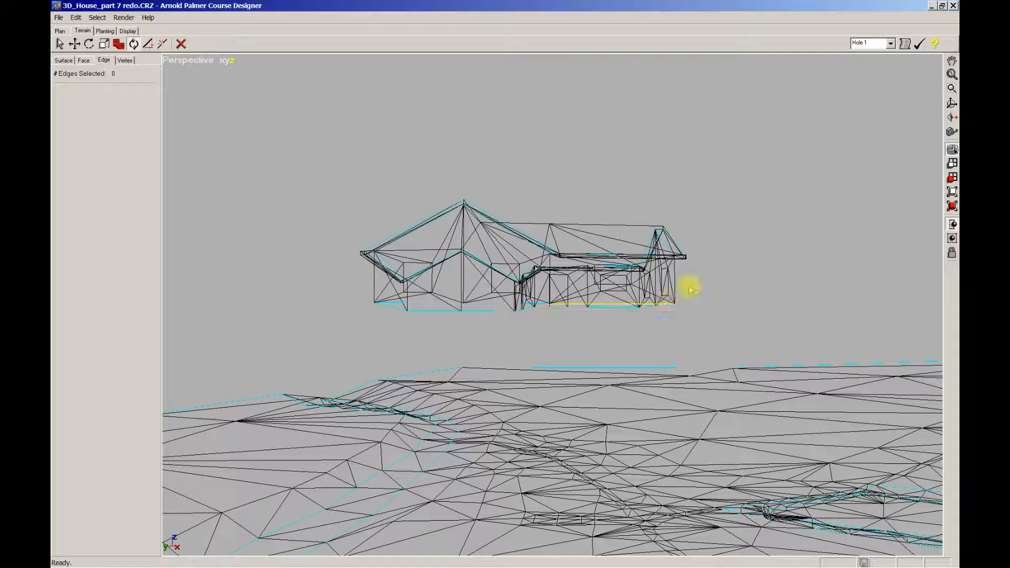
click(59, 44)
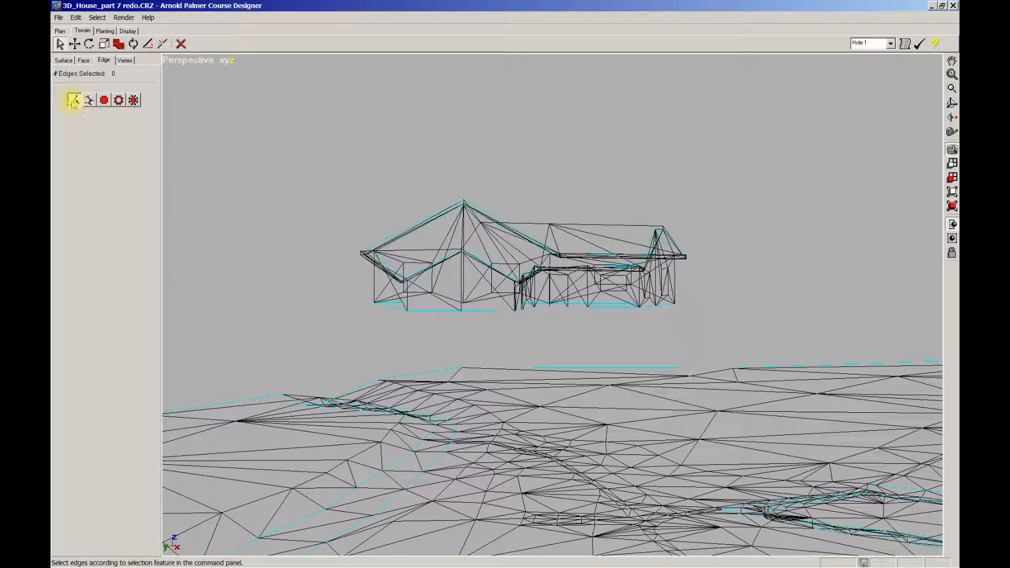
drag(293, 154, 728, 338)
Lower the selected house from above the course down to its building outline on the terrain.
middle_drag(696, 374, 661, 331)
scroll(699, 270, down, 5)
scroll(664, 282, down, 3)
middle_drag(665, 282, 667, 269)
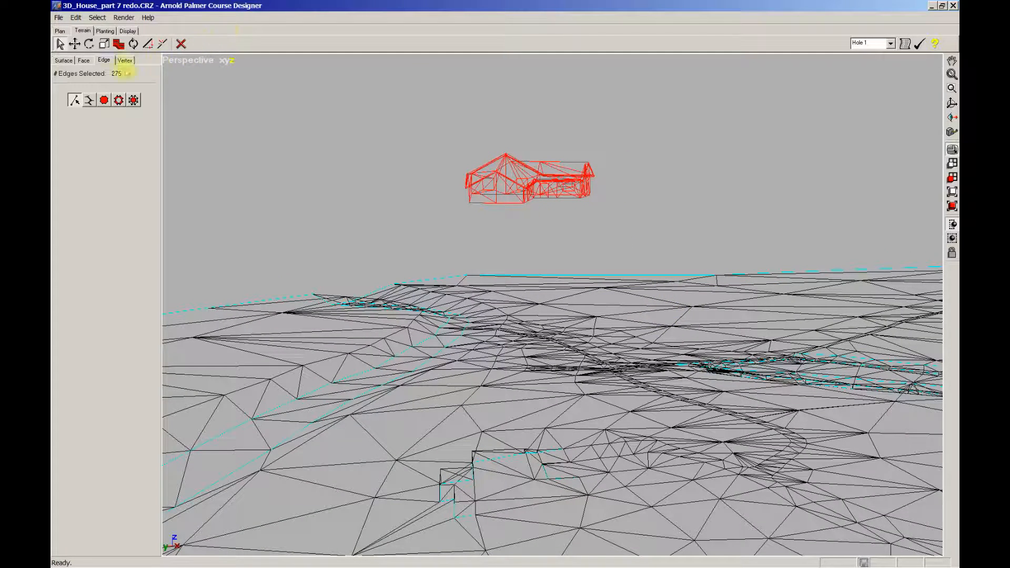
click(75, 44)
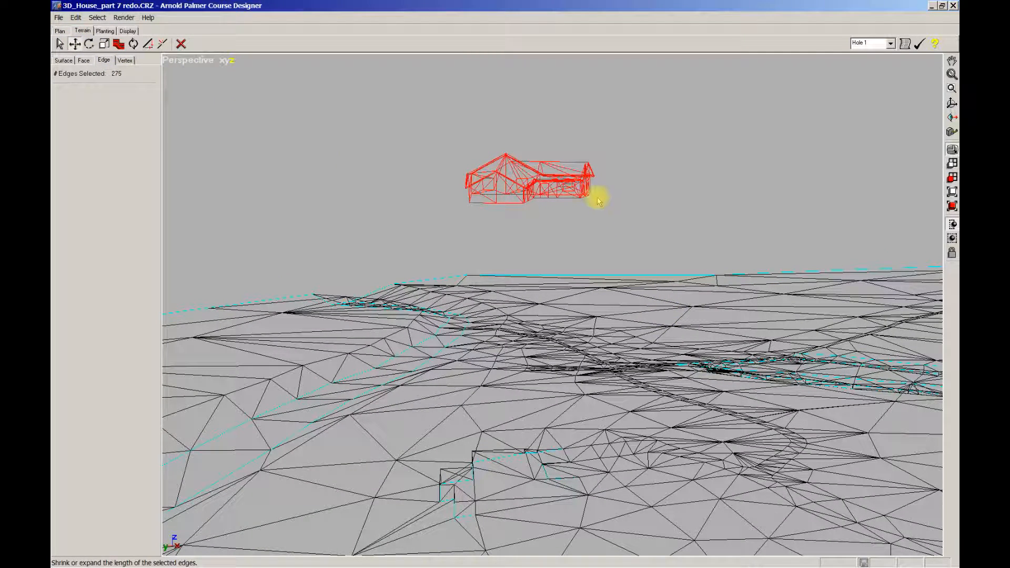
drag(584, 192, 567, 484)
Fine-tune the house's height so the wall bases meet the top edge of the terrain foundation, and clear the edge selection.
middle_drag(507, 514, 550, 405)
scroll(519, 446, up, 2)
scroll(517, 446, up, 1)
scroll(558, 395, up, 4)
scroll(605, 437, up, 5)
mouse_move(613, 446)
middle_down()
mouse_move(613, 394)
mouse_move(605, 436)
middle_up()
scroll(614, 394, up, 2)
scroll(612, 392, up, 5)
scroll(611, 427, down, 3)
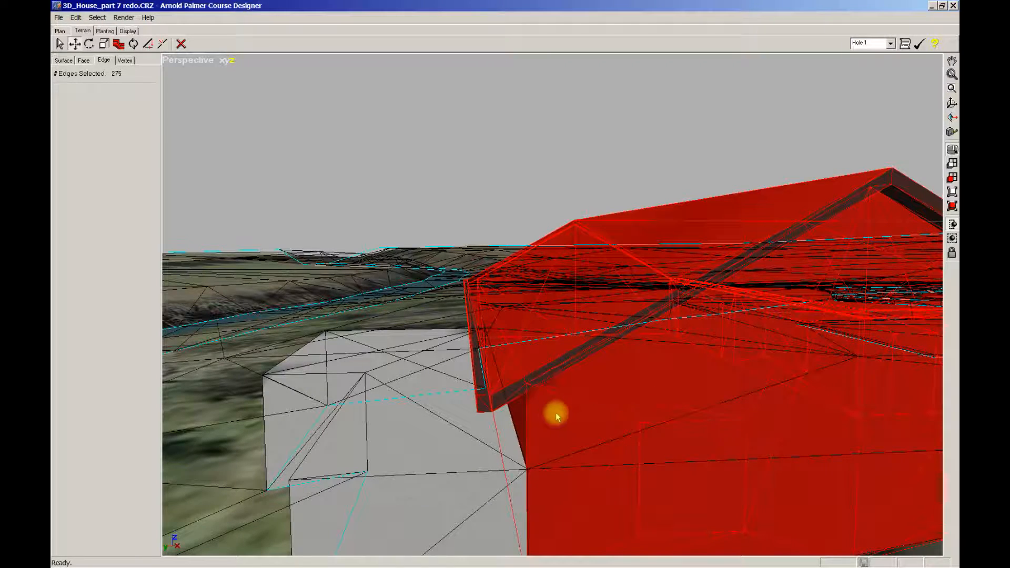
drag(528, 437, 531, 374)
middle_drag(564, 476, 569, 443)
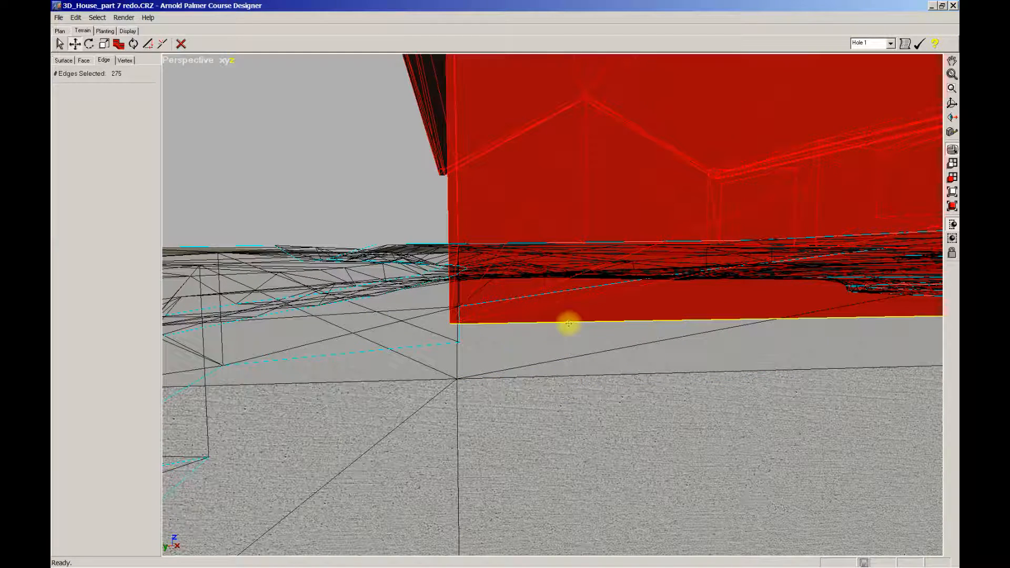
drag(569, 322, 570, 330)
middle_drag(593, 397, 545, 465)
scroll(593, 397, up, 1)
scroll(592, 397, down, 1)
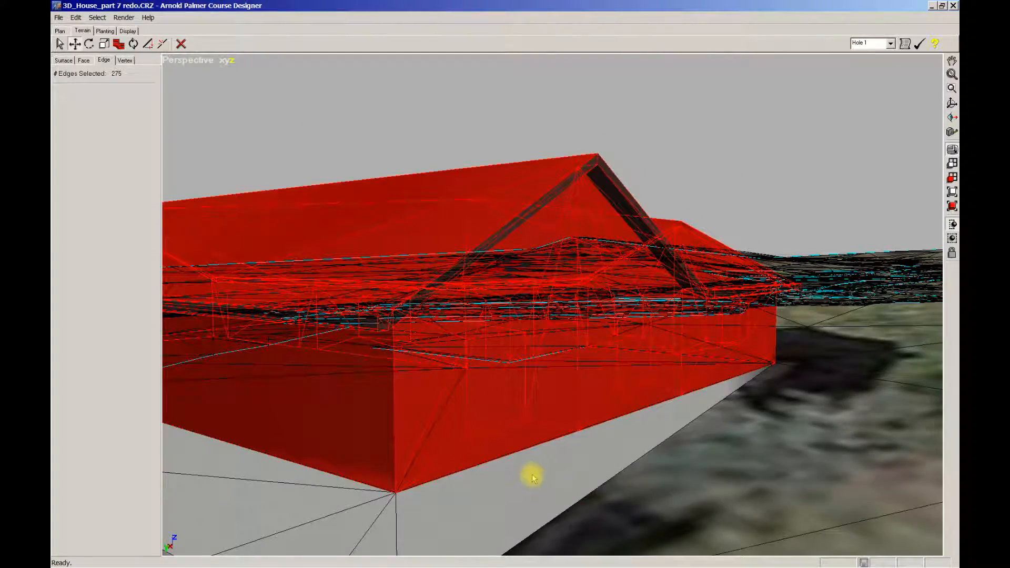
click(548, 480)
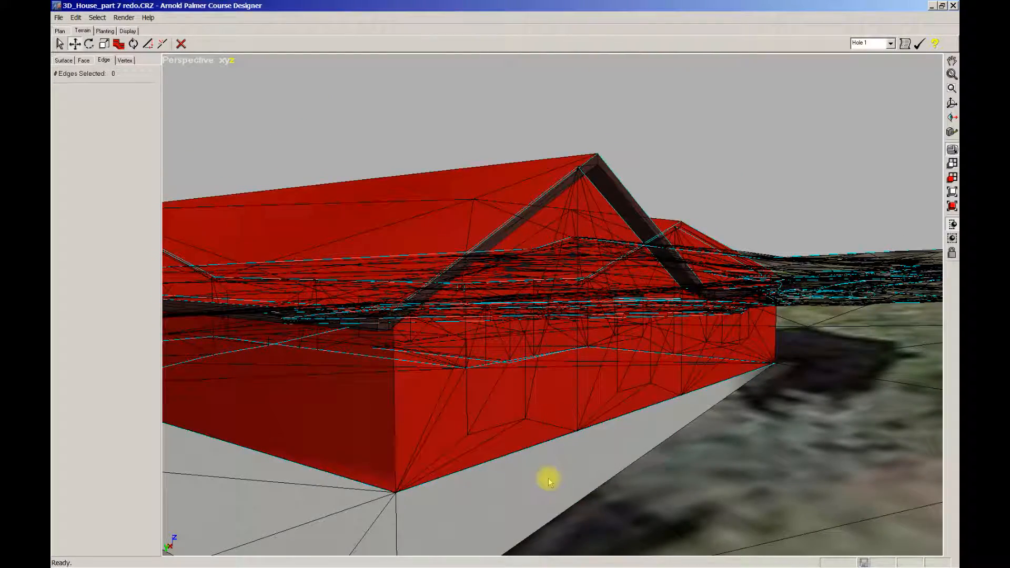
Inspect the placed house from all sides to check how its walls and foundation meet the surrounding ground.
middle_drag(549, 476, 425, 414)
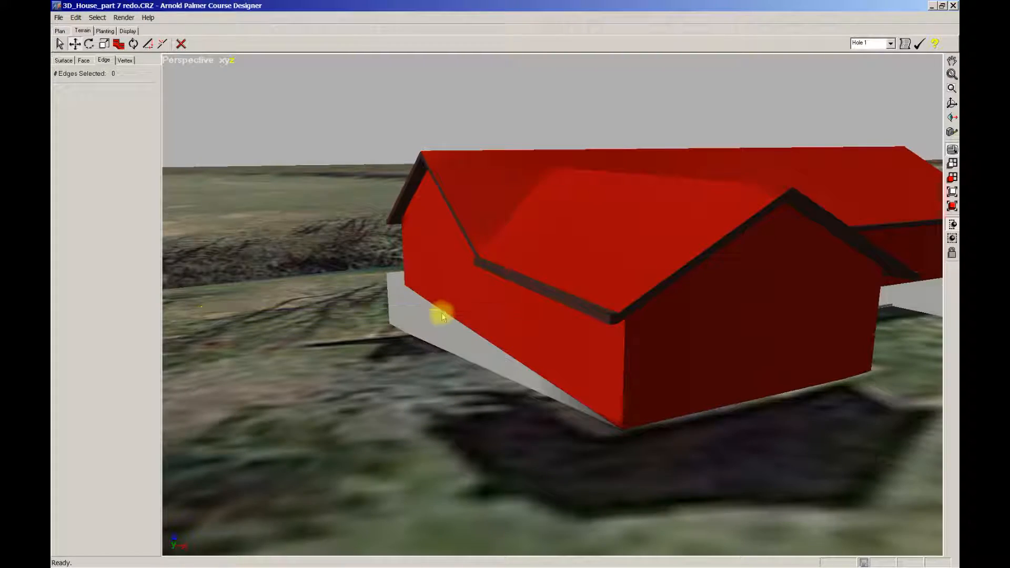
middle_drag(466, 392, 474, 415)
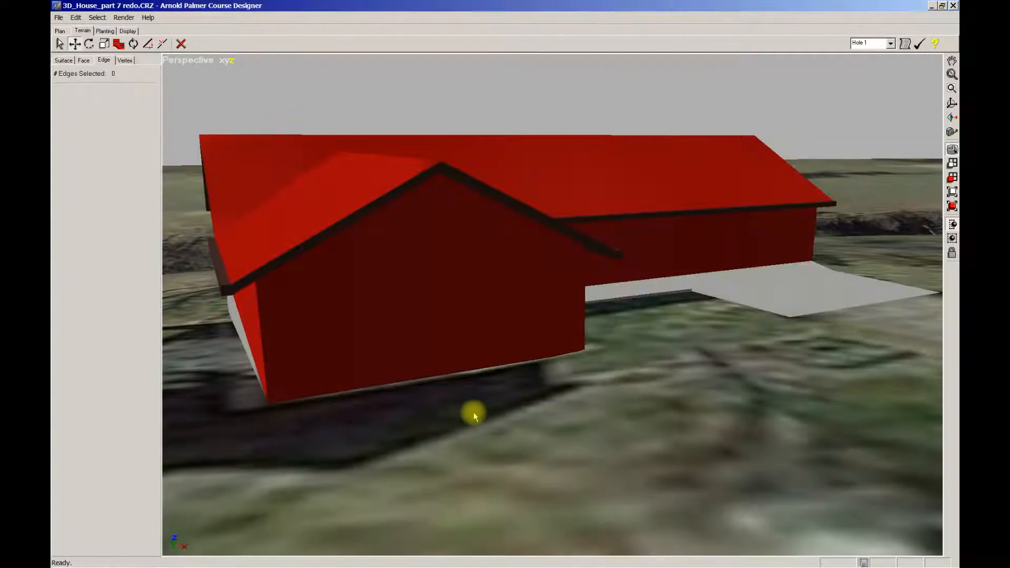
mouse_move(567, 394)
middle_down()
mouse_move(473, 406)
mouse_move(670, 396)
mouse_move(468, 396)
mouse_move(550, 394)
mouse_move(478, 388)
mouse_move(467, 401)
mouse_move(717, 406)
mouse_move(640, 415)
mouse_move(568, 413)
mouse_move(608, 404)
mouse_move(485, 401)
mouse_move(547, 391)
middle_up()
mouse_move(369, 333)
middle_down()
mouse_move(548, 356)
mouse_move(516, 372)
mouse_move(609, 387)
mouse_move(481, 374)
mouse_move(481, 331)
mouse_move(410, 339)
mouse_move(500, 344)
mouse_move(481, 363)
mouse_move(401, 334)
mouse_move(508, 436)
mouse_move(559, 458)
mouse_move(626, 465)
mouse_move(672, 423)
mouse_move(679, 291)
mouse_move(668, 329)
mouse_move(642, 336)
mouse_move(726, 372)
mouse_move(778, 372)
mouse_move(696, 397)
mouse_move(716, 390)
mouse_move(621, 383)
mouse_move(706, 380)
mouse_move(669, 376)
mouse_move(605, 392)
mouse_move(491, 394)
mouse_move(383, 372)
mouse_move(579, 376)
mouse_move(463, 365)
mouse_move(519, 370)
middle_up()
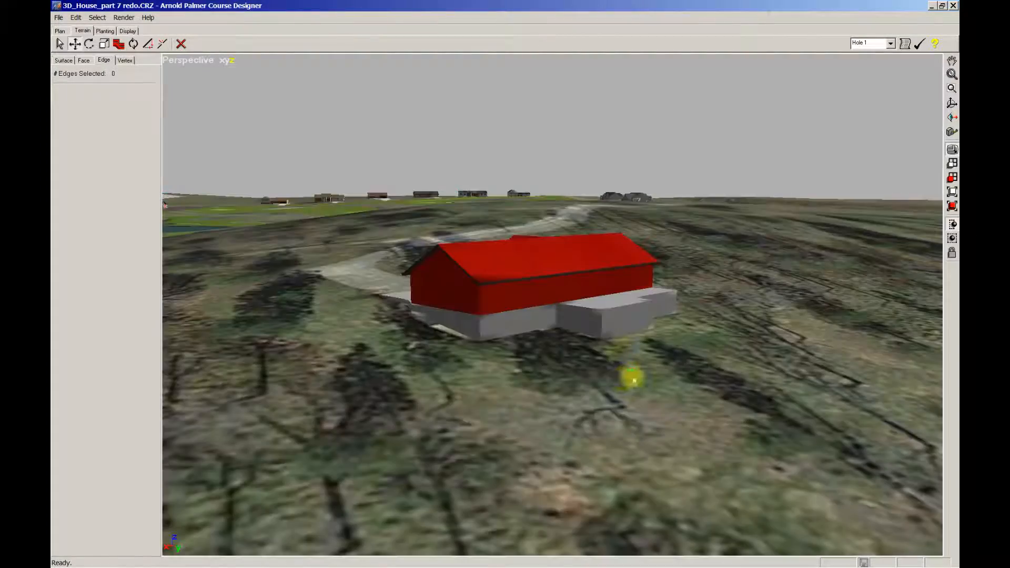
middle_drag(621, 377, 332, 344)
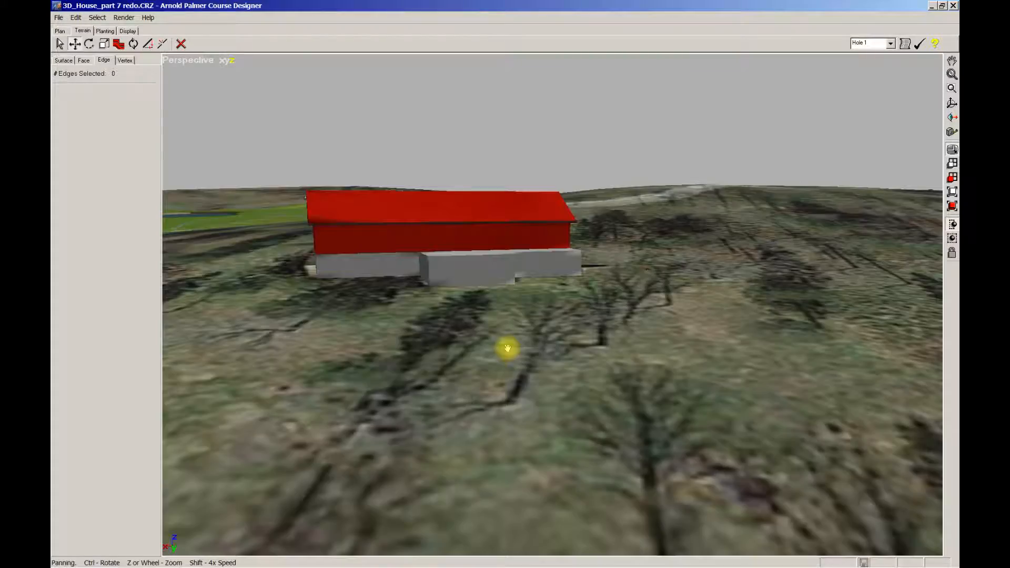
middle_drag(507, 349, 373, 383)
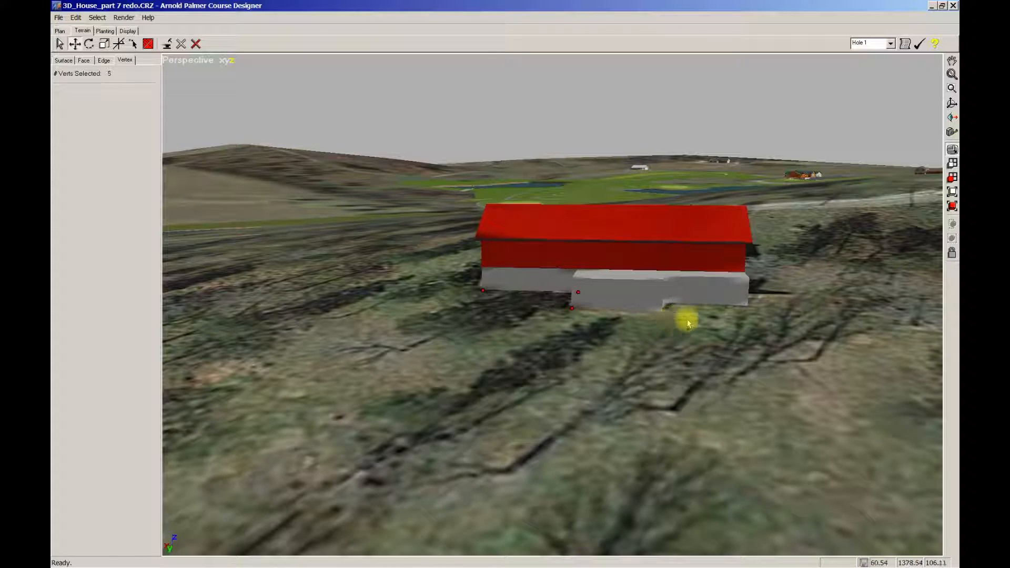
Select the terrain vertices along the base of the rear foundation and the nearby ground vertices, and raise them slightly.
ctrl+drag(753, 318, 768, 319)
middle_drag(768, 319, 697, 389)
scroll(409, 371, up, 2)
click(378, 346)
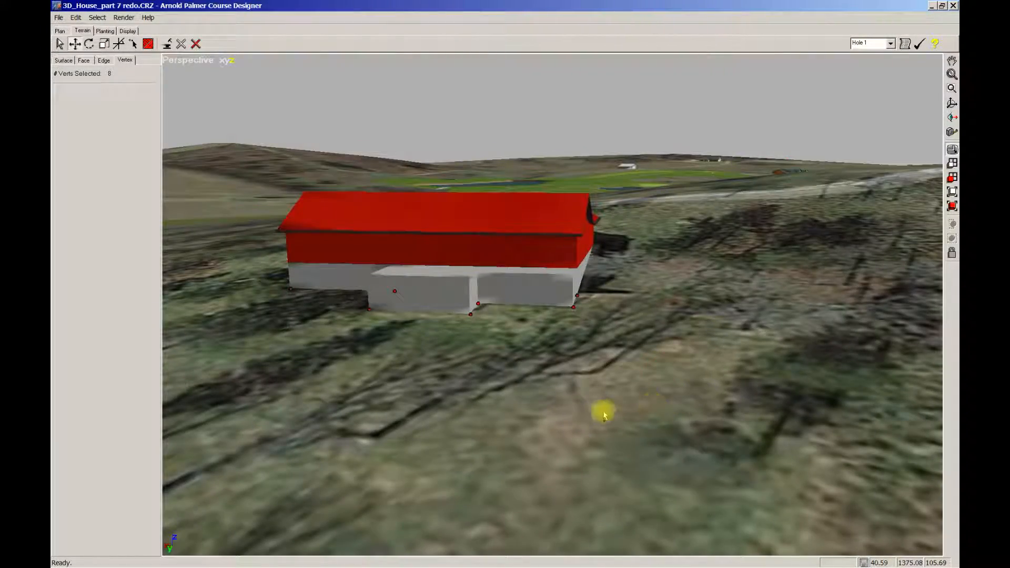
middle_drag(604, 392, 570, 315)
middle_drag(582, 365, 604, 320)
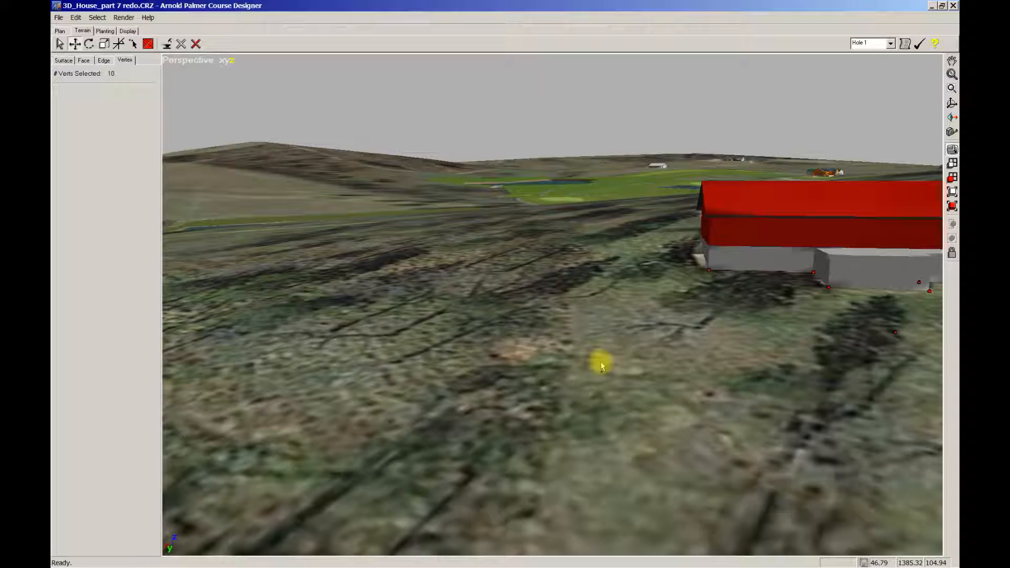
scroll(611, 364, down, 4)
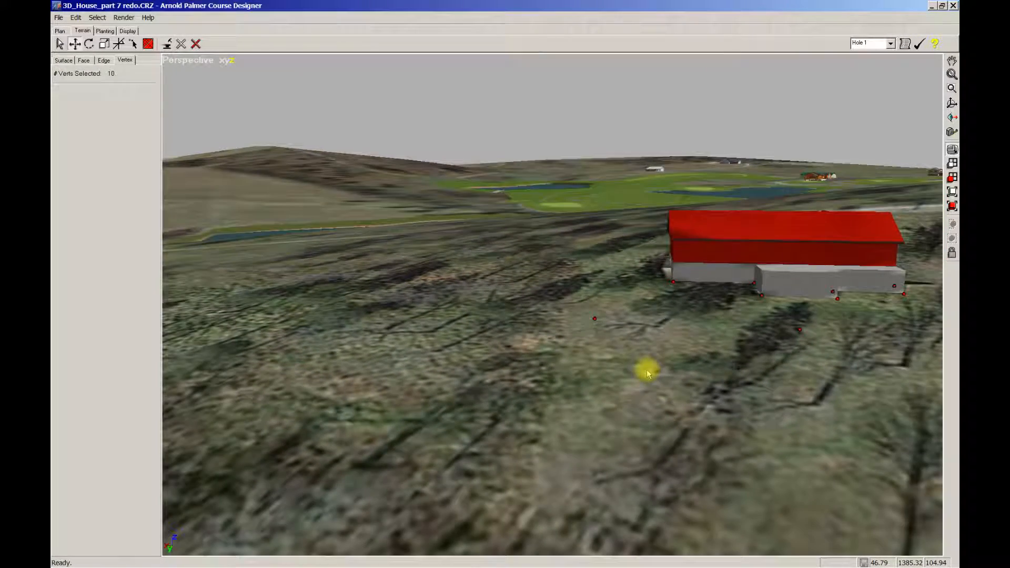
middle_drag(647, 373, 678, 307)
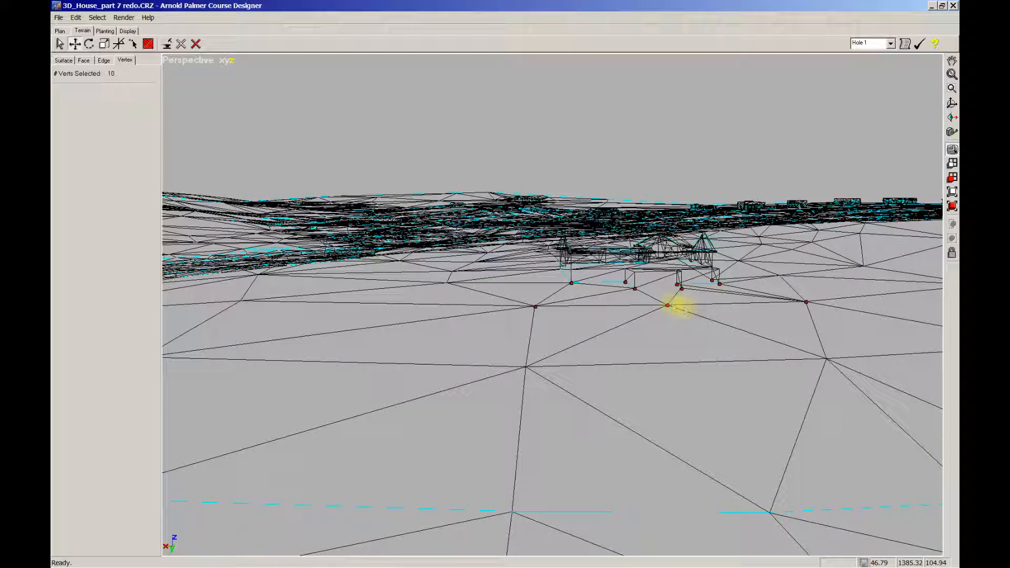
scroll(698, 324, up, 3)
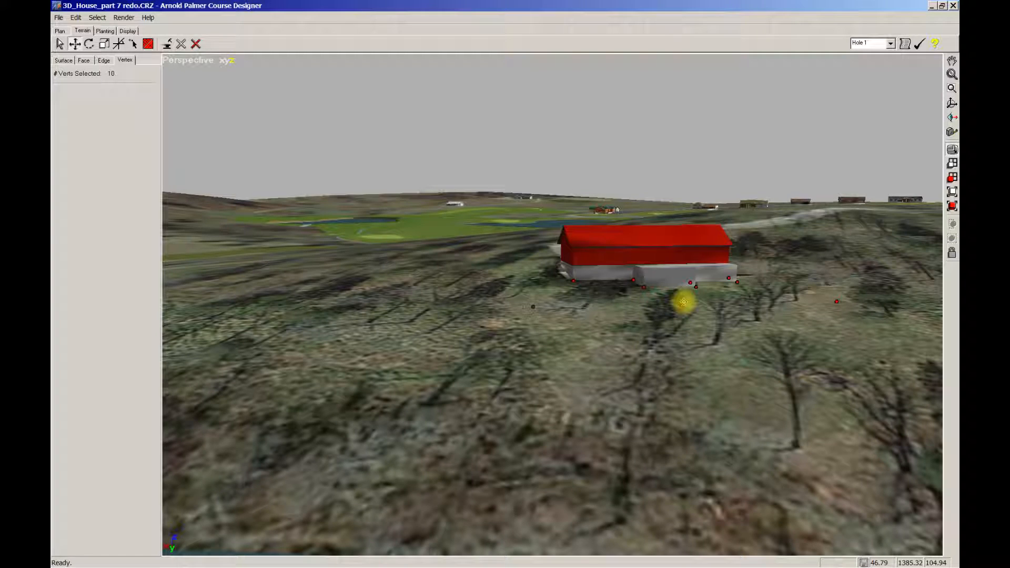
drag(684, 301, 685, 296)
Select the terrain vertices at the rear foundation block's corner, then select and slightly raise a single ground vertex beyond it.
ctrl+middle_drag(724, 300, 320, 283)
middle_drag(524, 305, 449, 289)
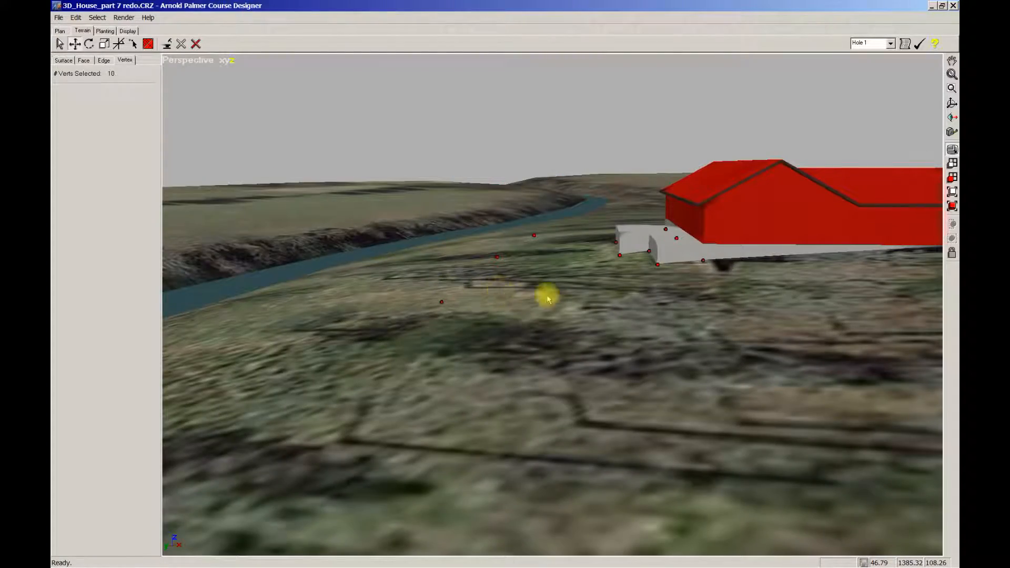
middle_drag(585, 284, 659, 292)
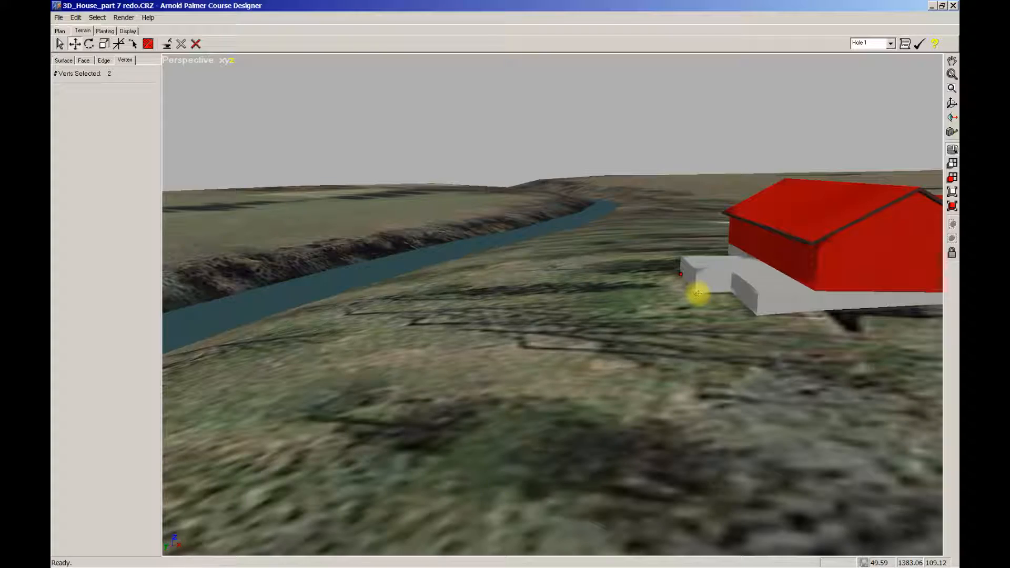
middle_drag(692, 317, 620, 282)
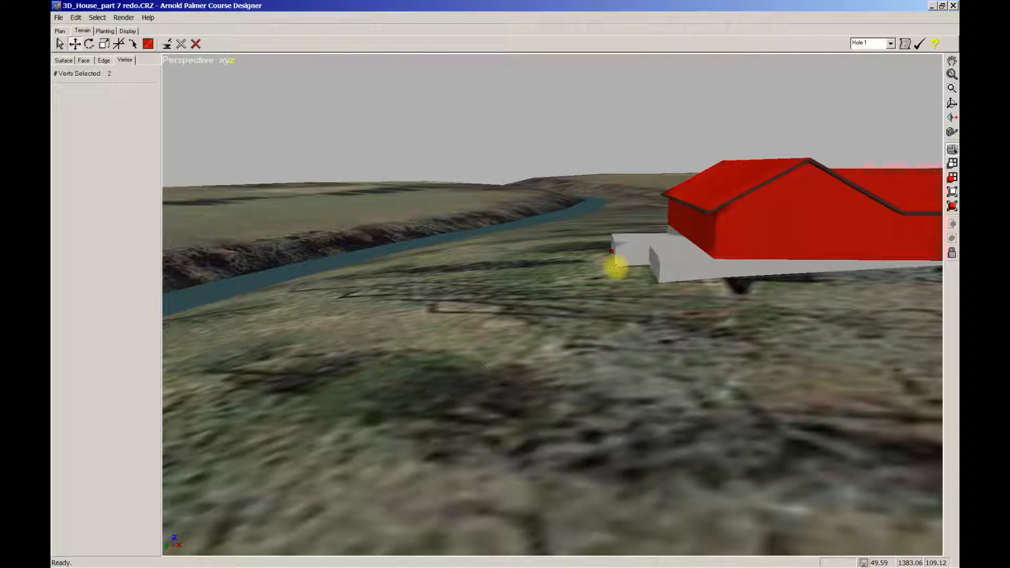
middle_drag(617, 267, 577, 284)
click(573, 287)
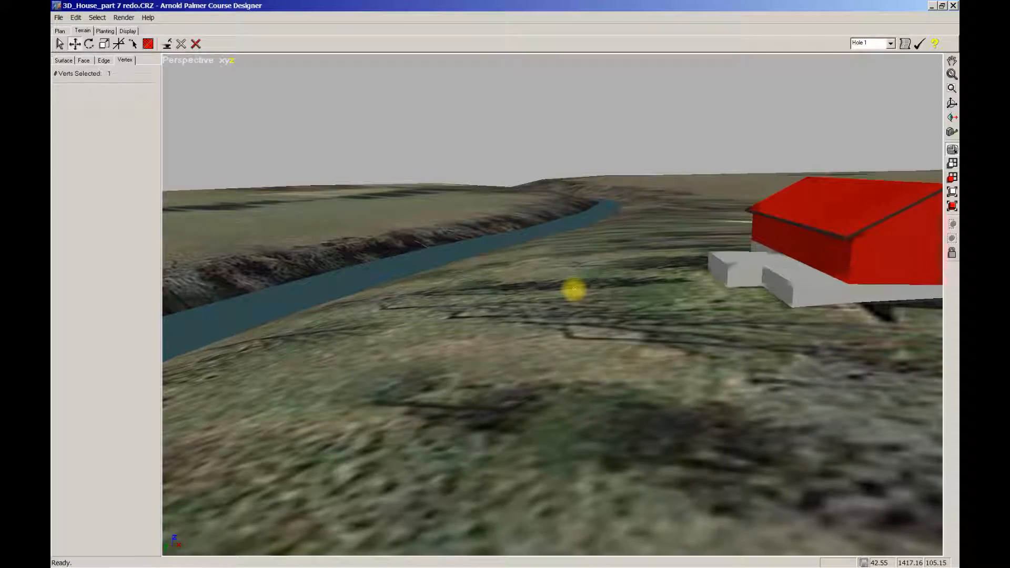
middle_drag(573, 282, 587, 419)
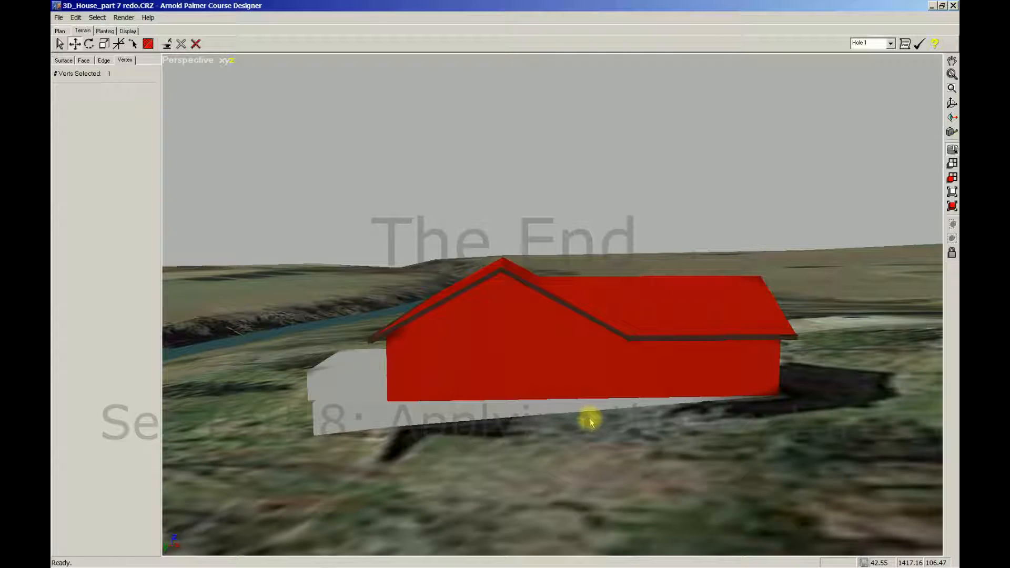